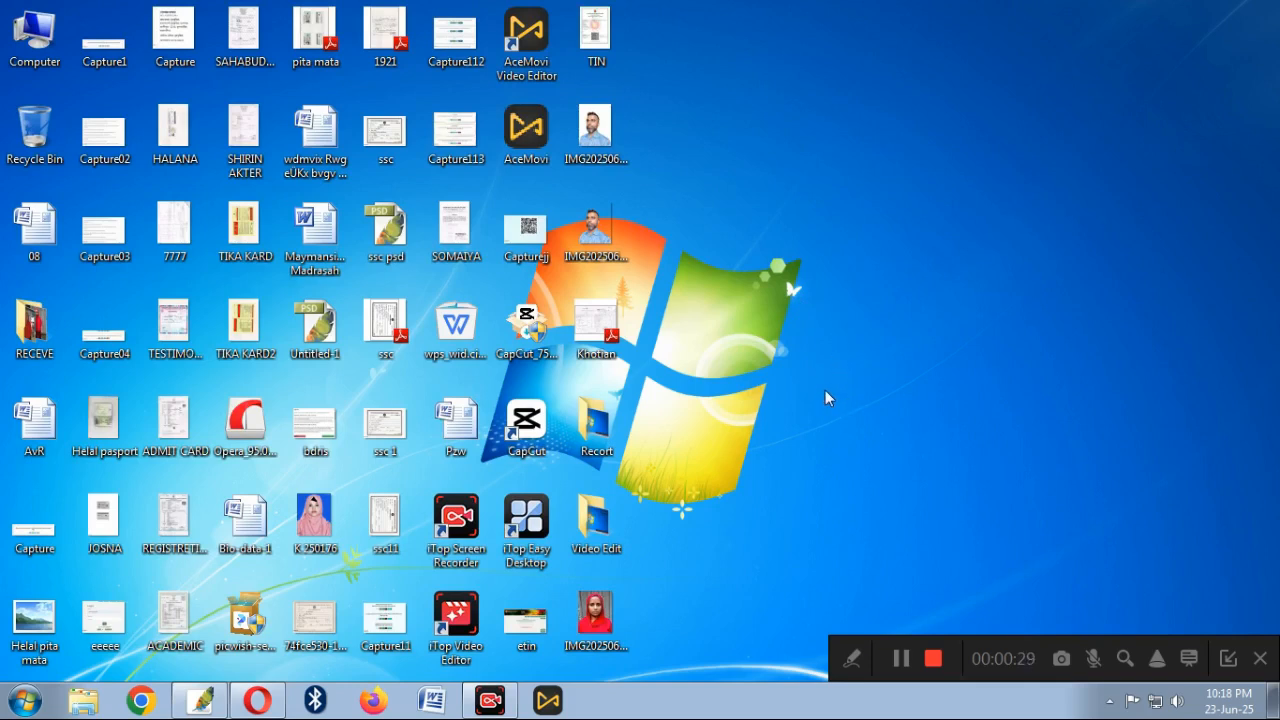
Refresh the desktop several times from its right-click menu
right_click(742, 136)
left_click(790, 189)
right_click(731, 118)
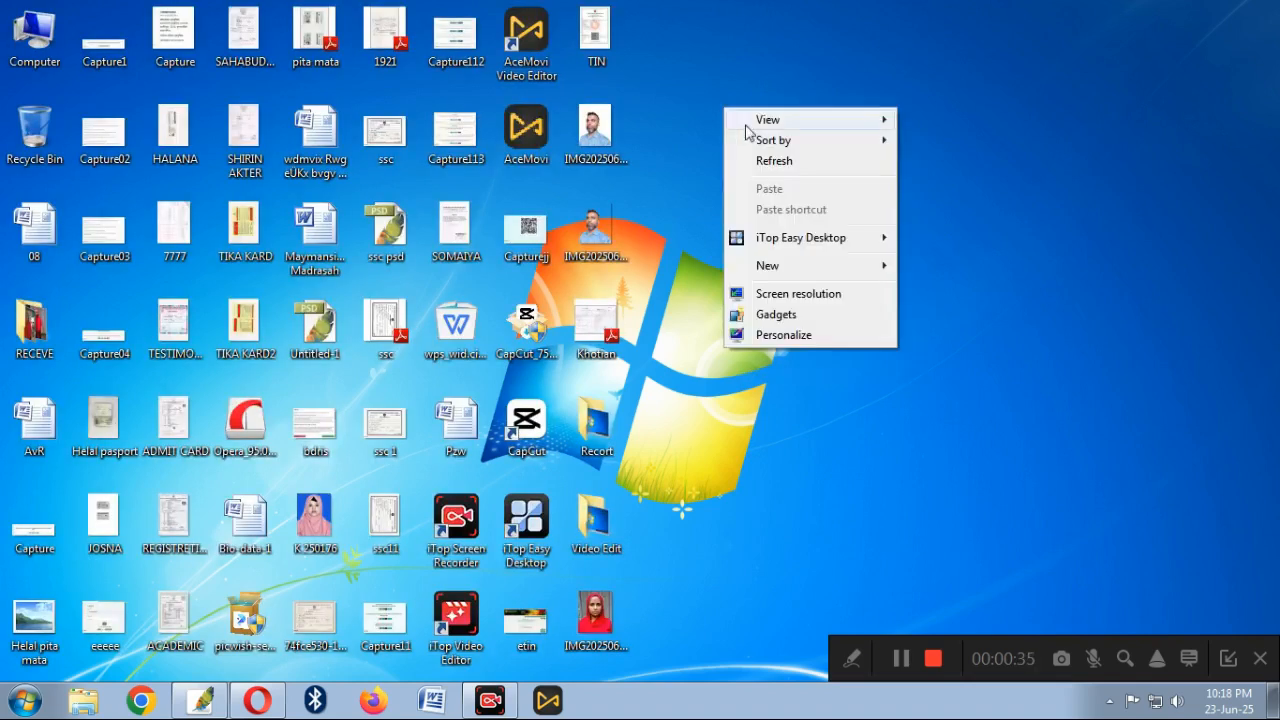
left_click(778, 163)
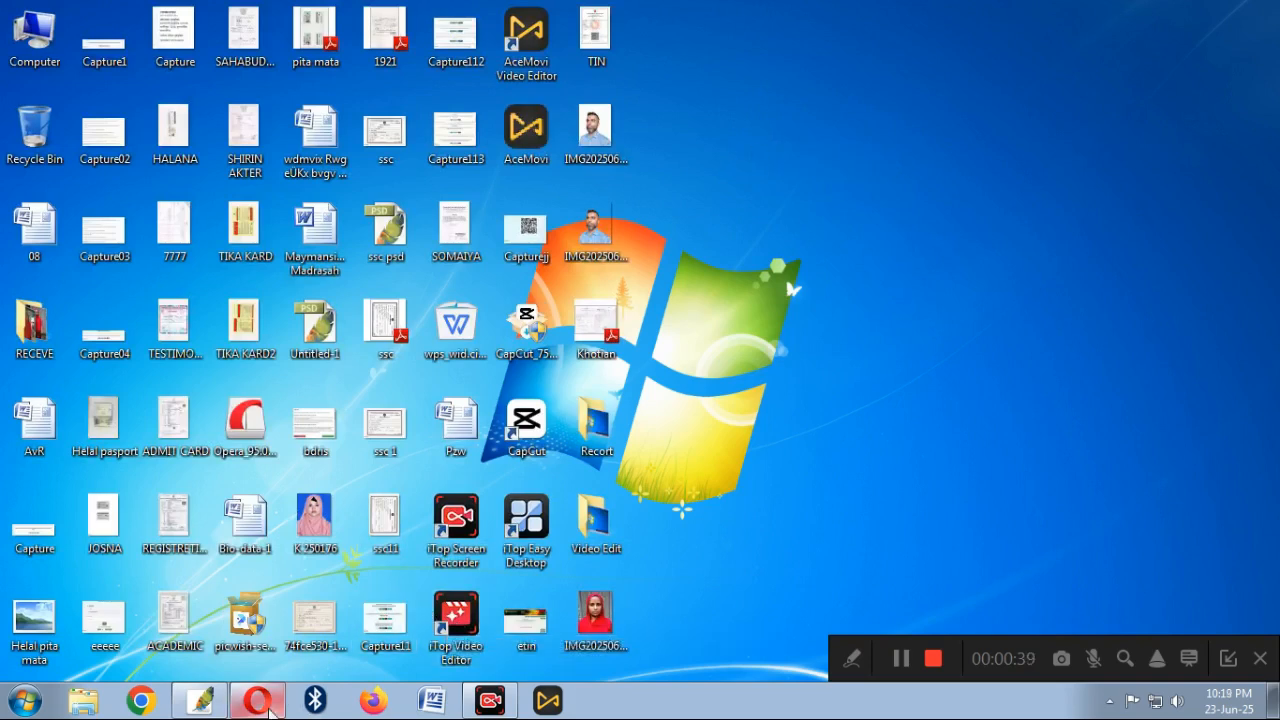
mouse_move(279, 709)
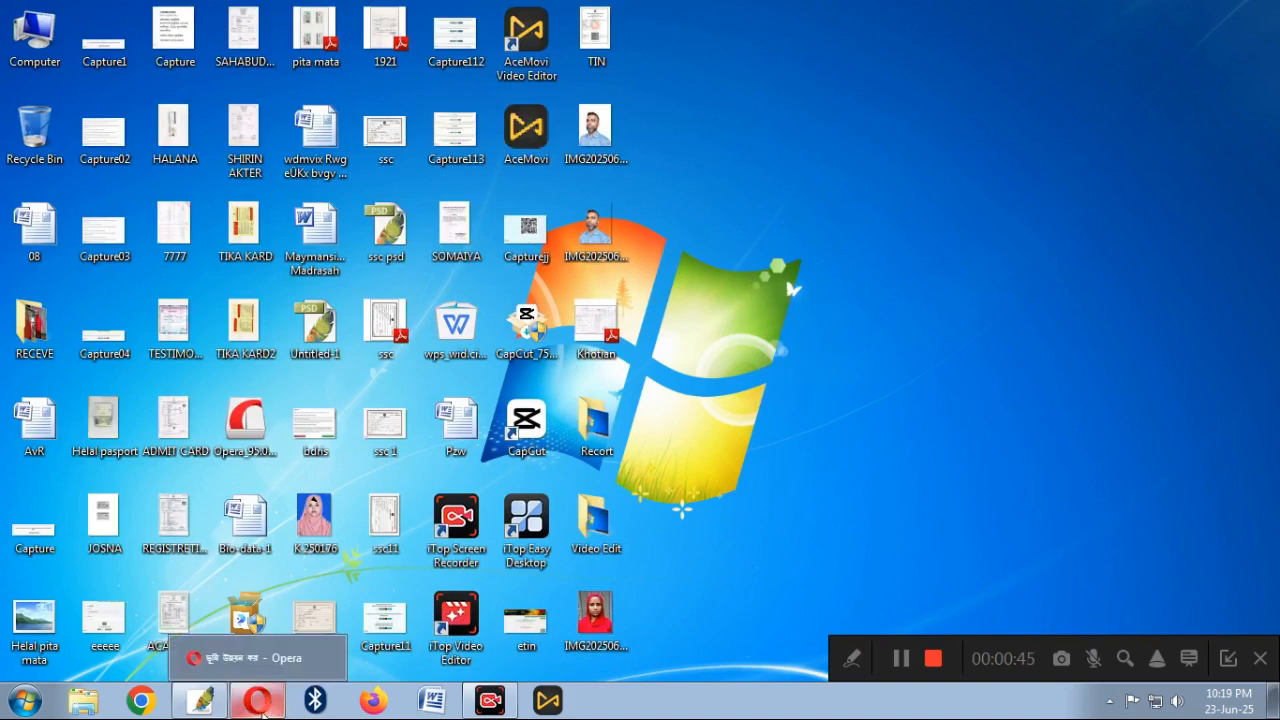
right_click(720, 150)
left_click(748, 207)
Bring Opera back, add a new blank tab, and move between the land.gov.bd and land-tax tabs
left_click(271, 707)
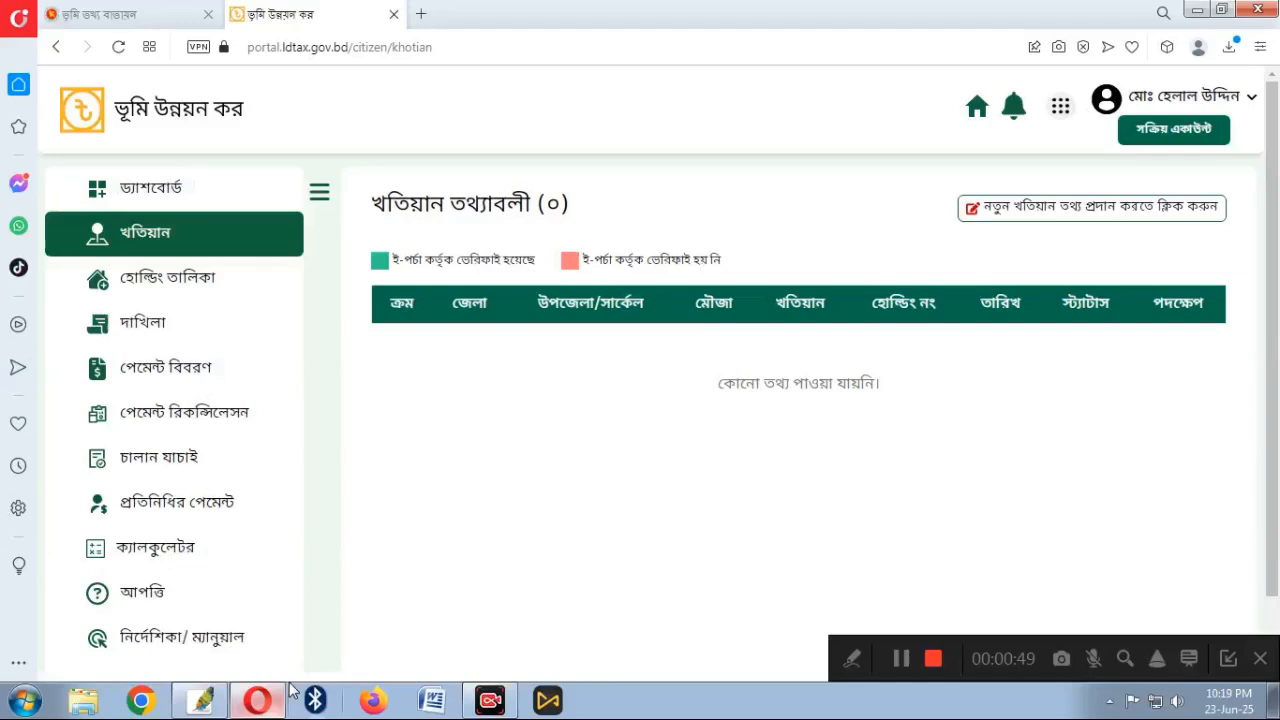
left_click(98, 16)
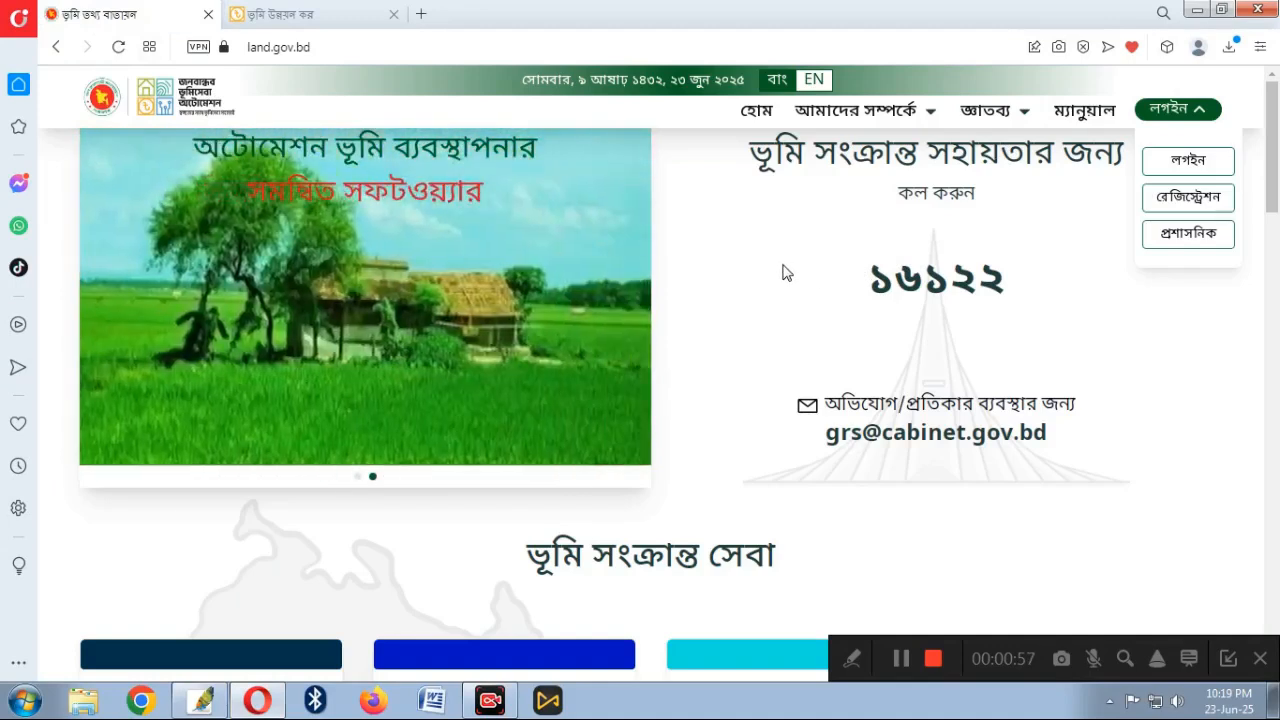
left_click(1196, 12)
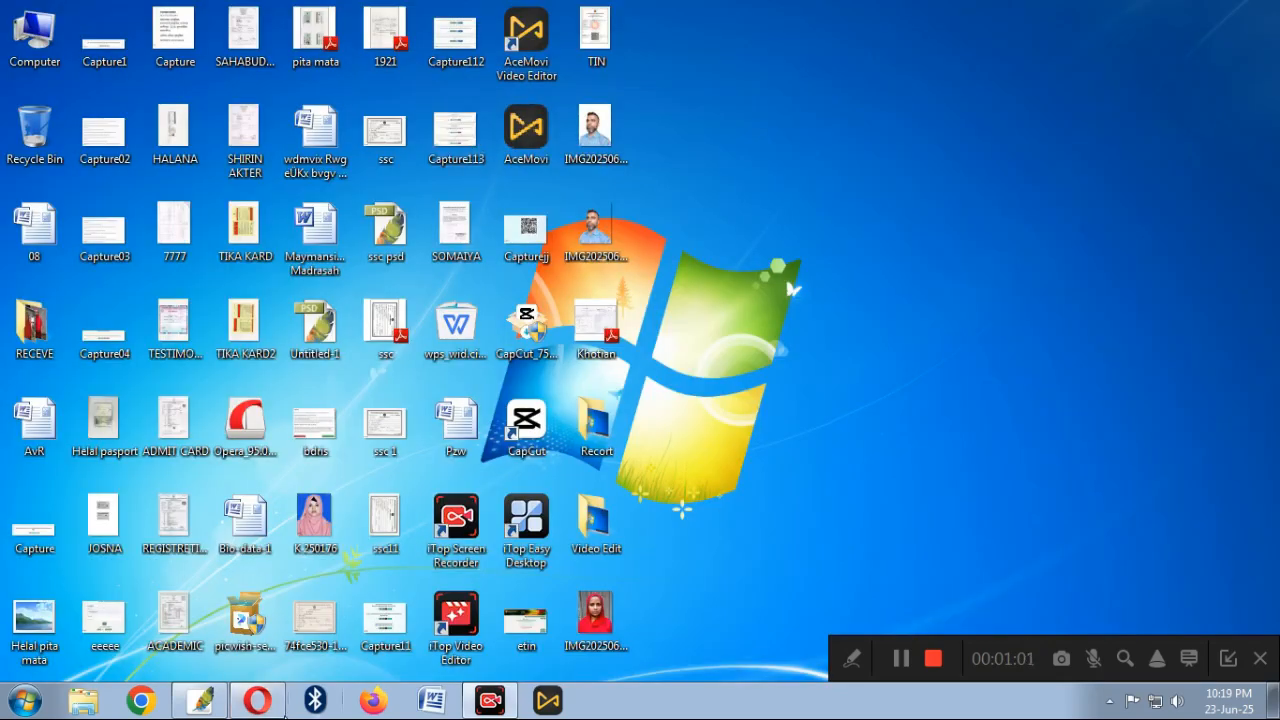
left_click(250, 702)
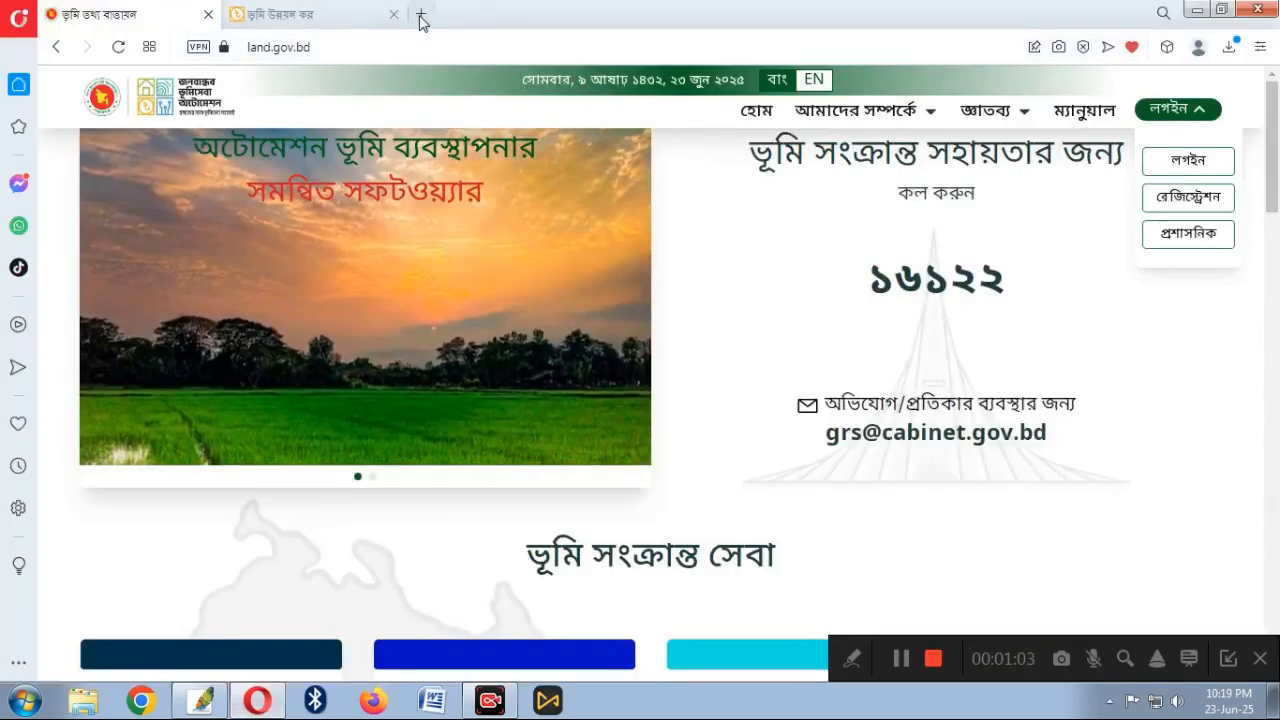
left_click(421, 14)
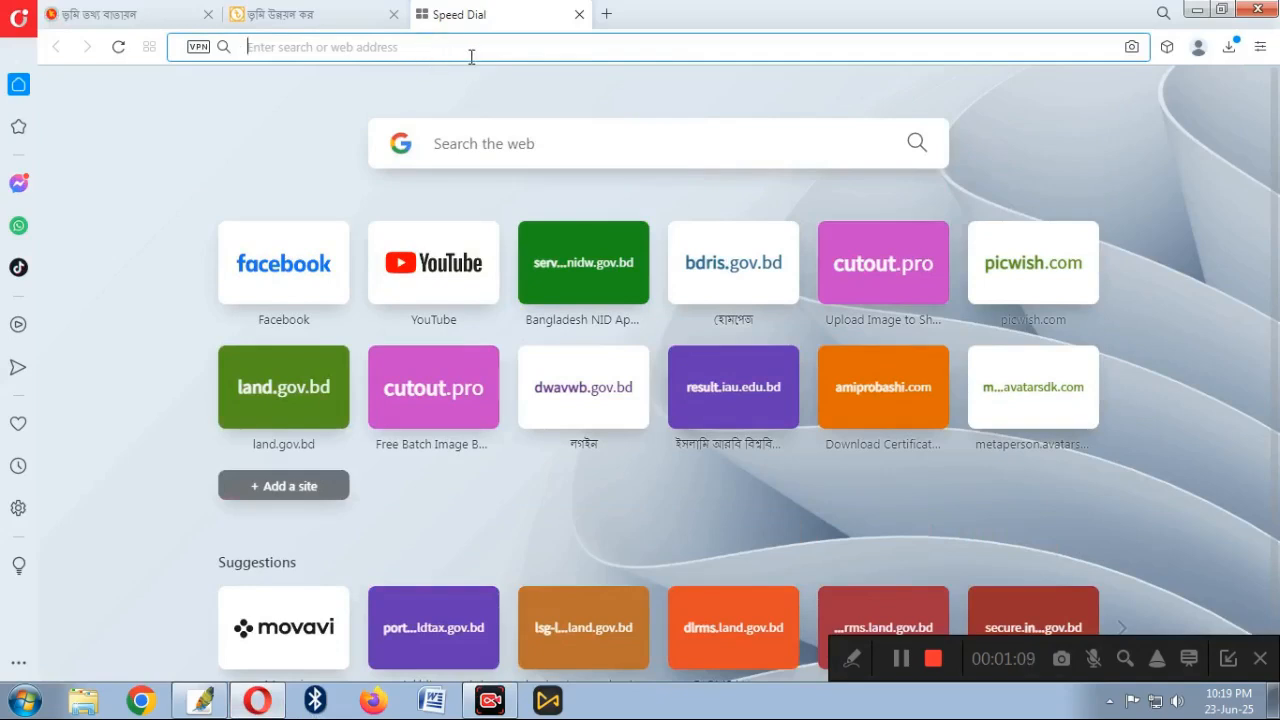
left_click(108, 22)
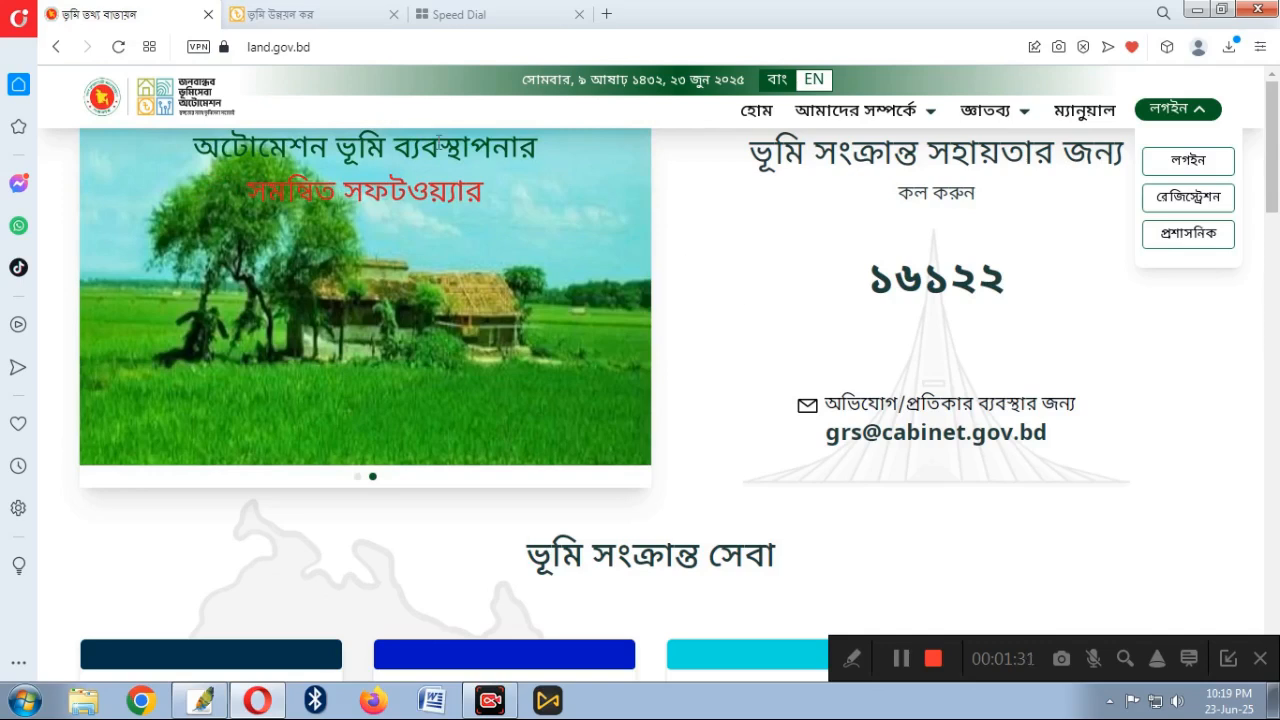
left_click(295, 18)
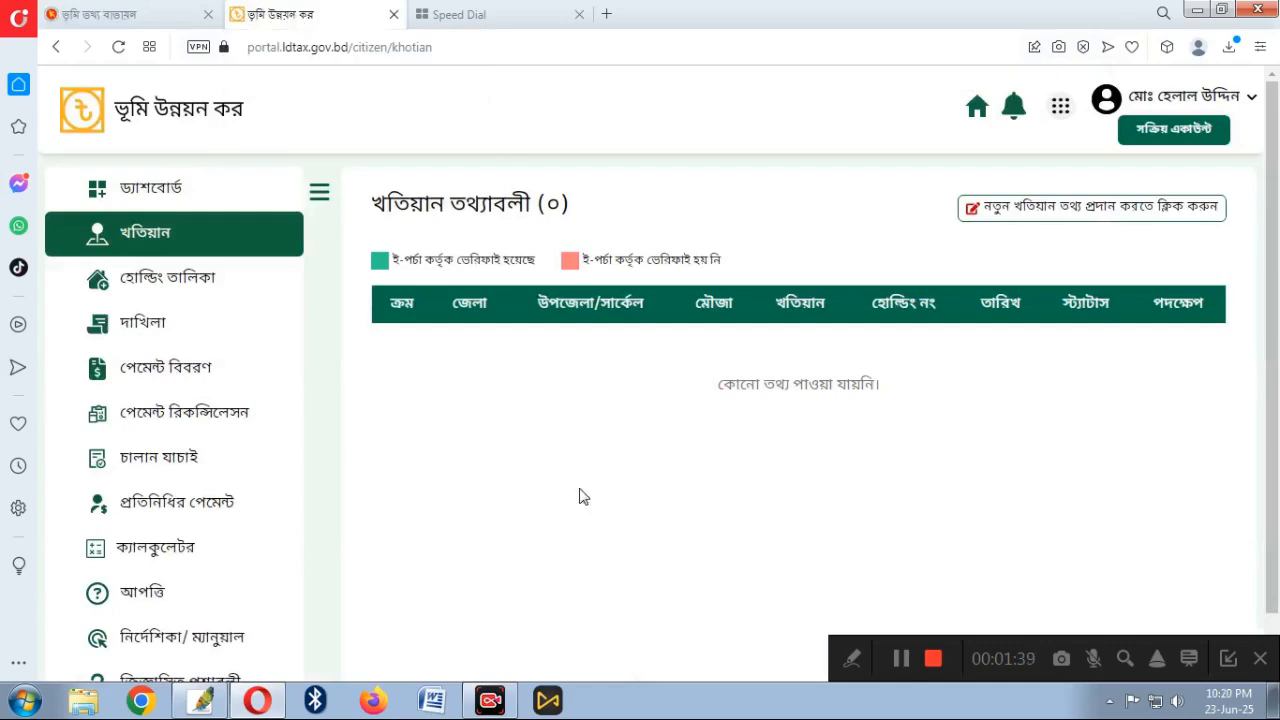
Scroll the land-tax page, then look through the land.gov.bd home page
scroll(400, 394, "down", 1)
scroll(420, 393, "up", 1)
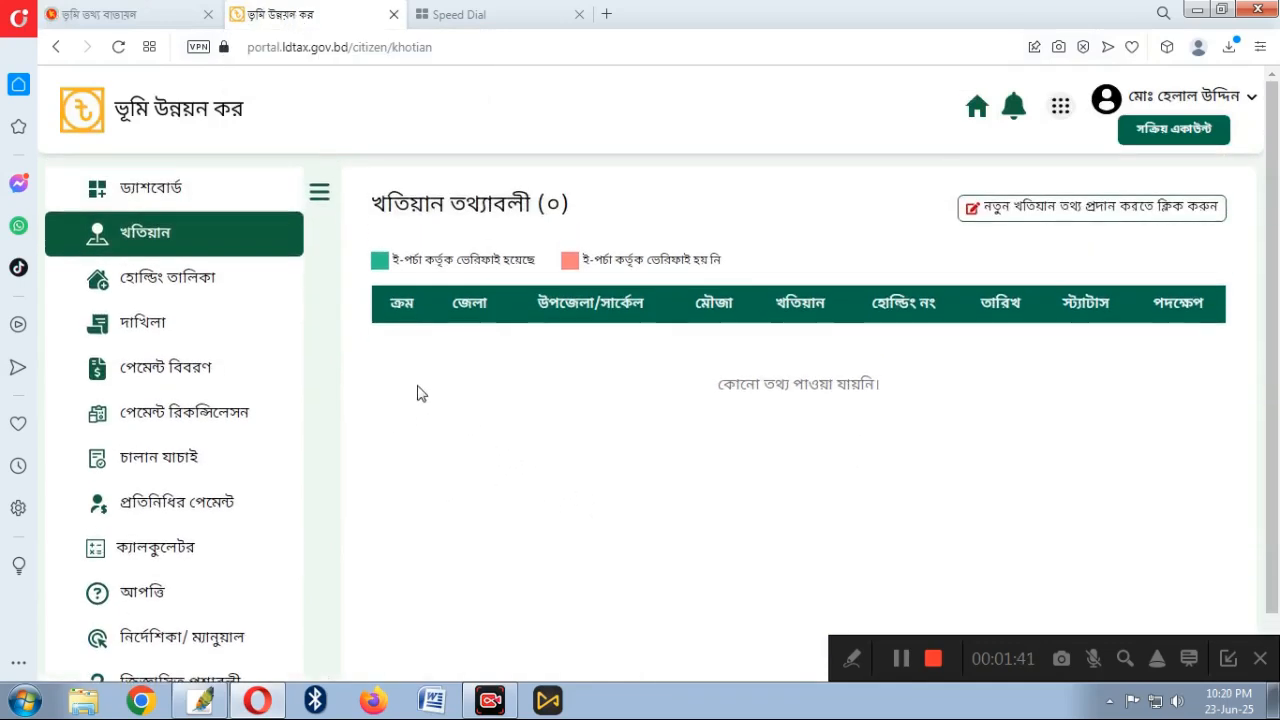
left_click(135, 20)
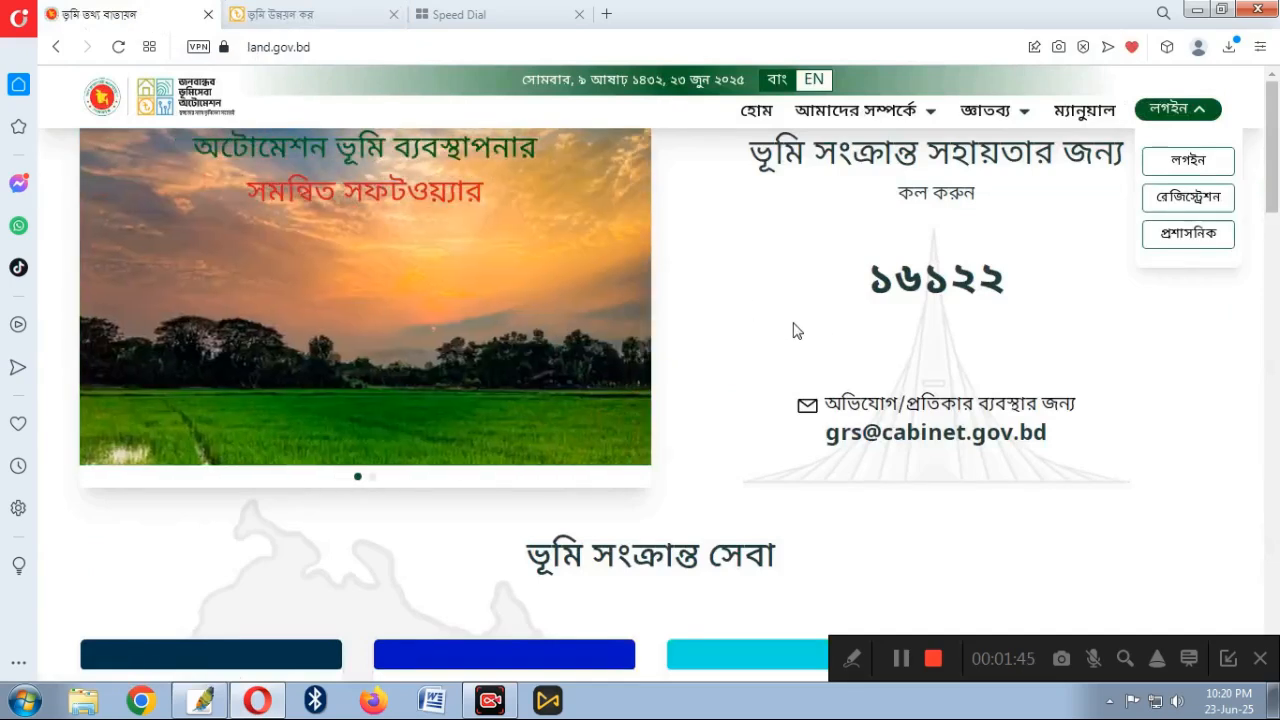
scroll(757, 309, "down", 3)
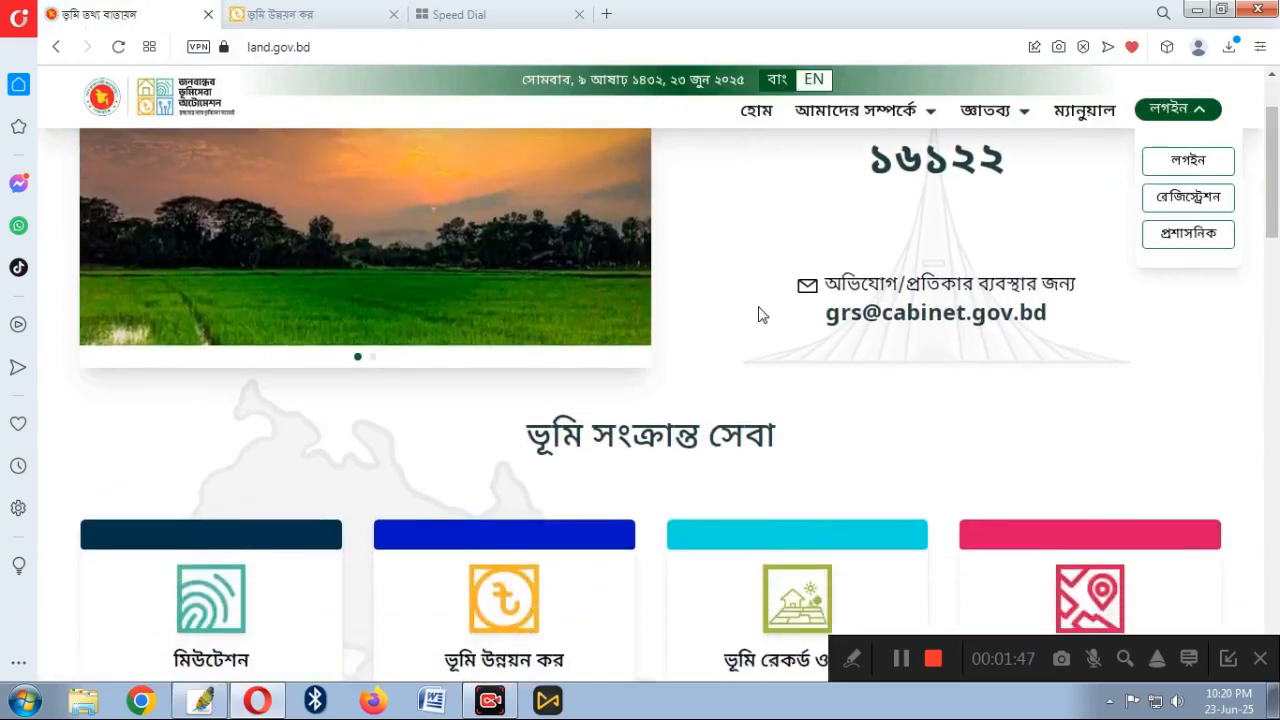
scroll(749, 311, "up", 3)
scroll(746, 318, "down", 6)
scroll(740, 330, "down", 1)
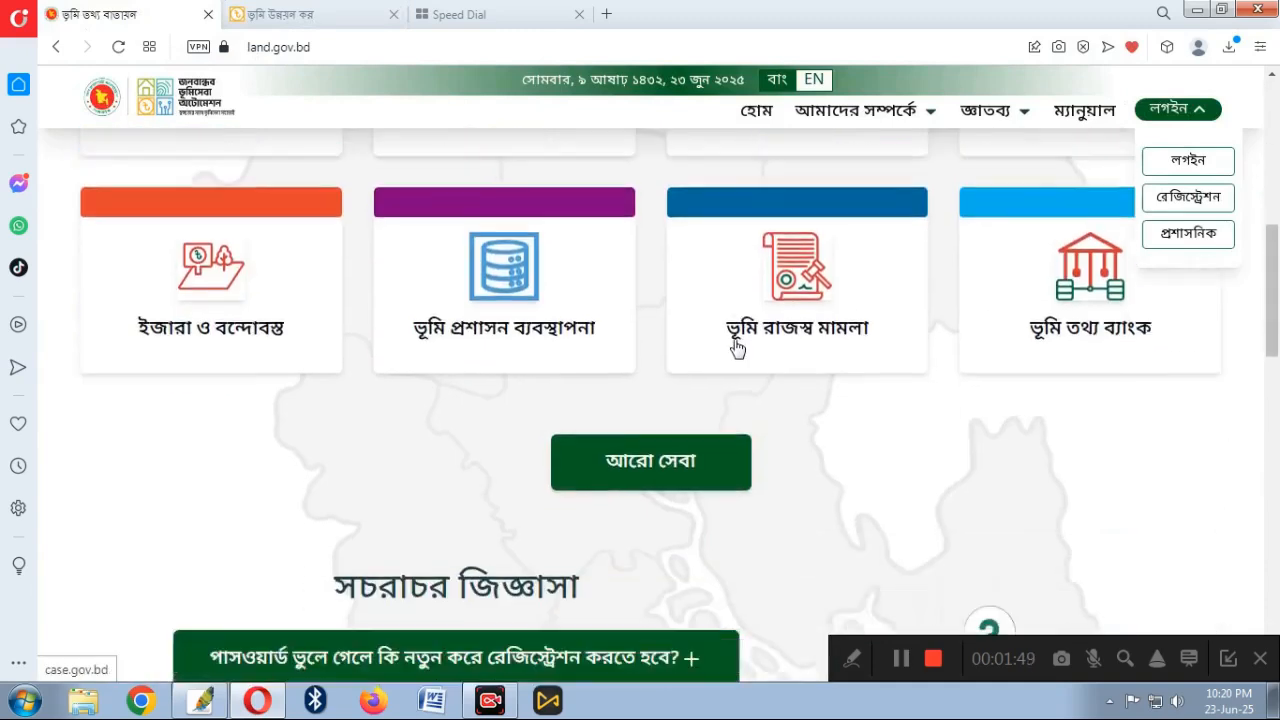
scroll(734, 345, "up", 2)
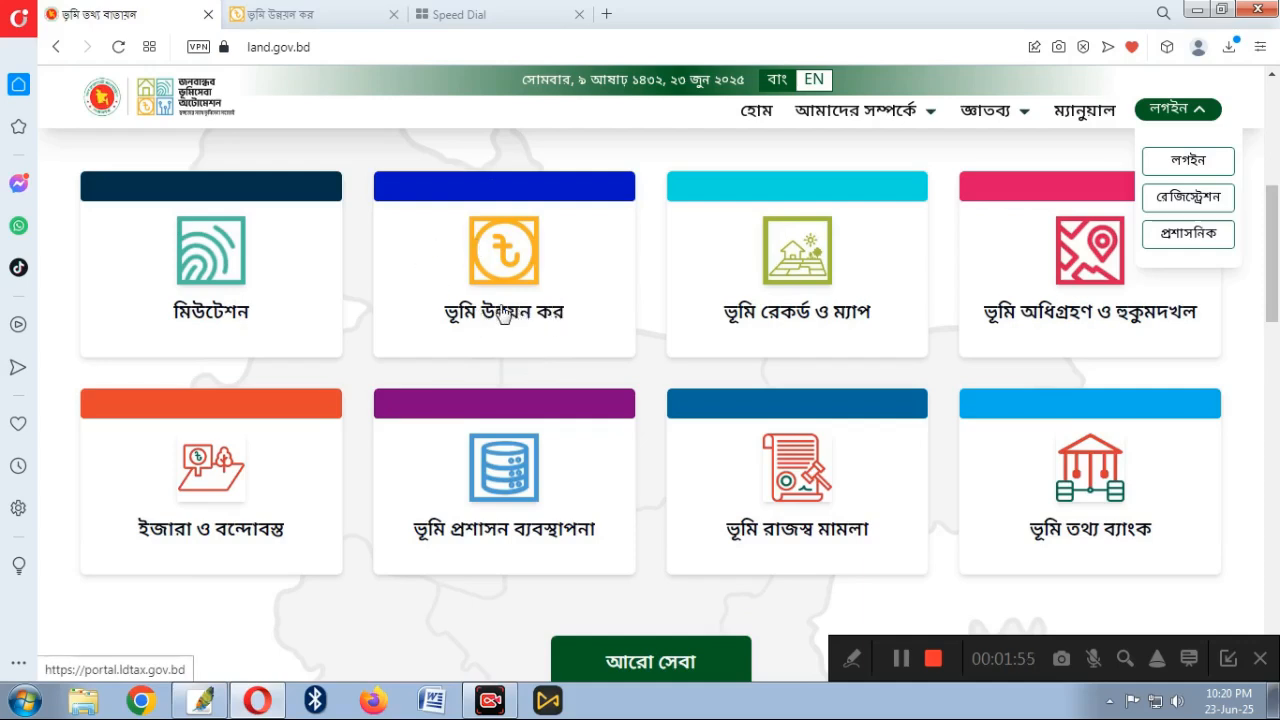
Return to the land-tax portal and reach the khatian page through the dashboard
left_click(295, 20)
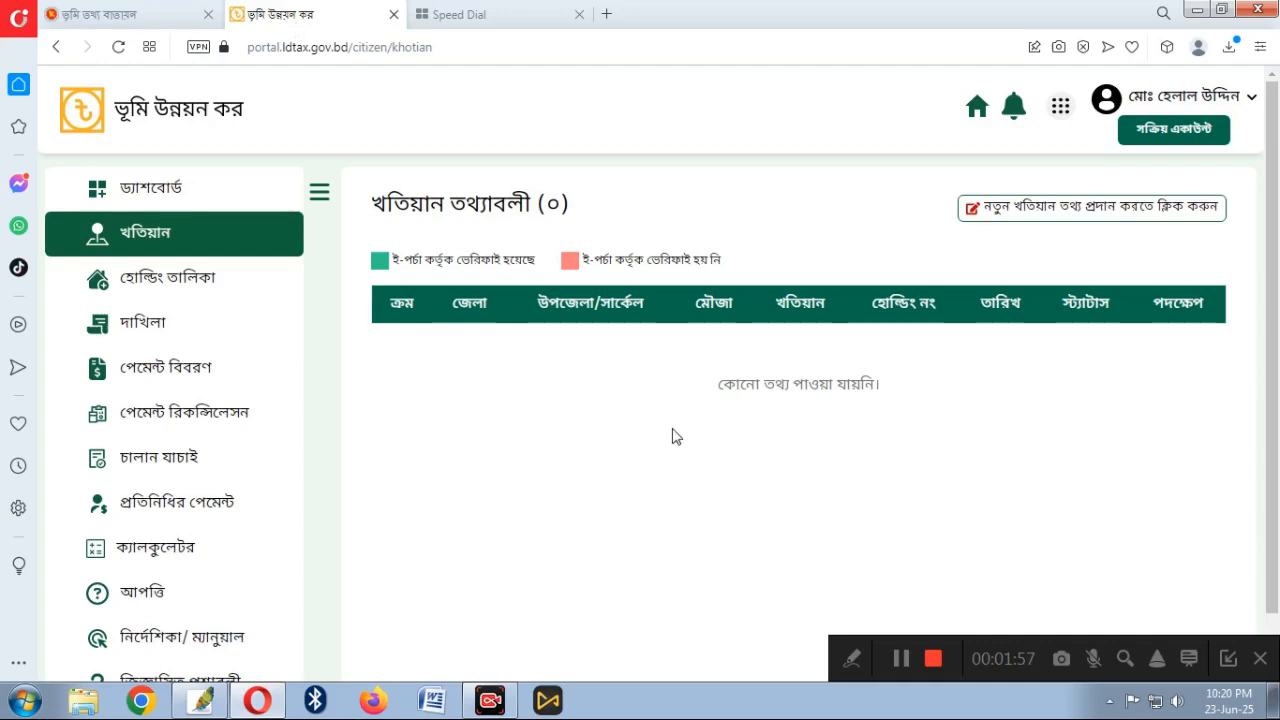
left_click(172, 209)
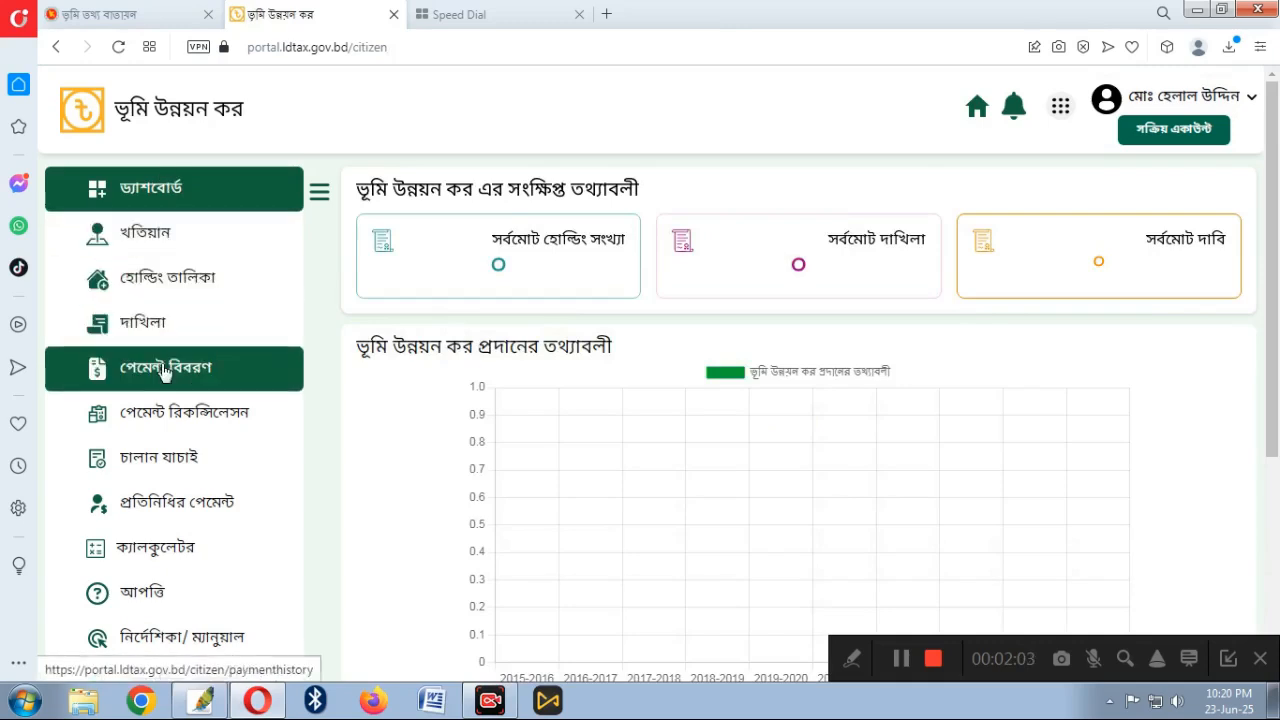
left_click(153, 246)
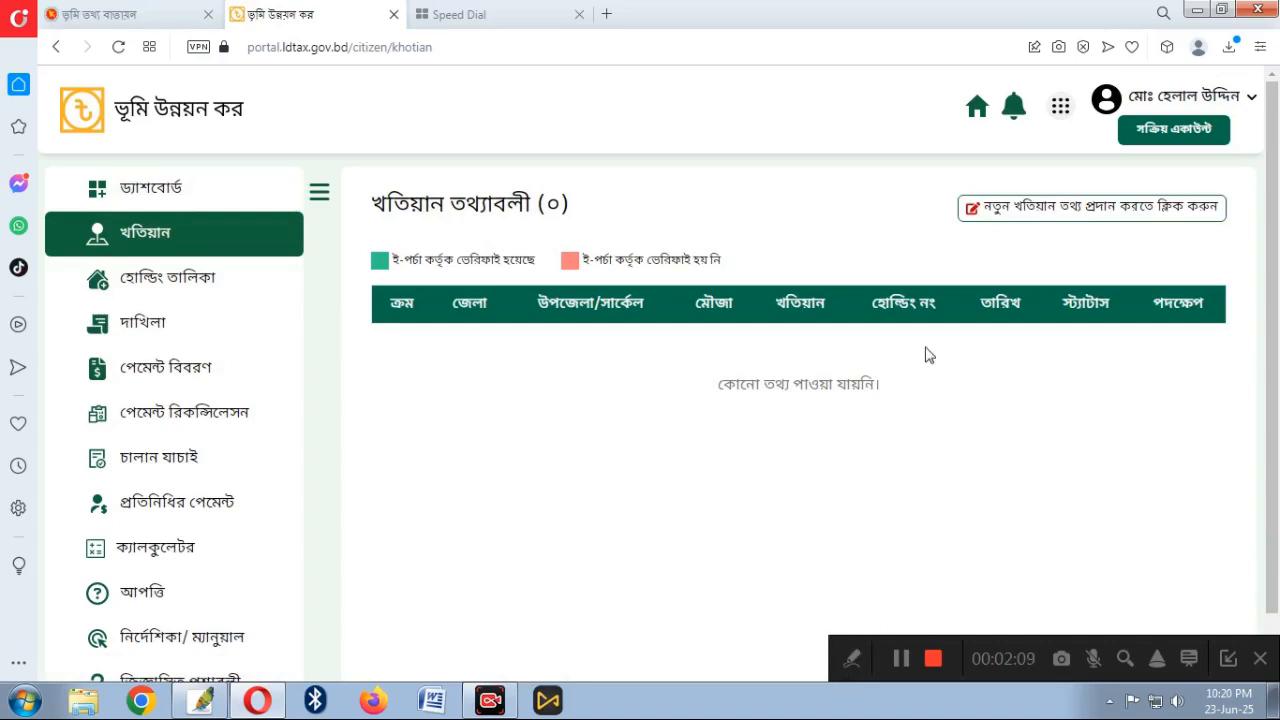
Start a new khatian entry and open the division dropdown on the blank form
left_click(856, 665)
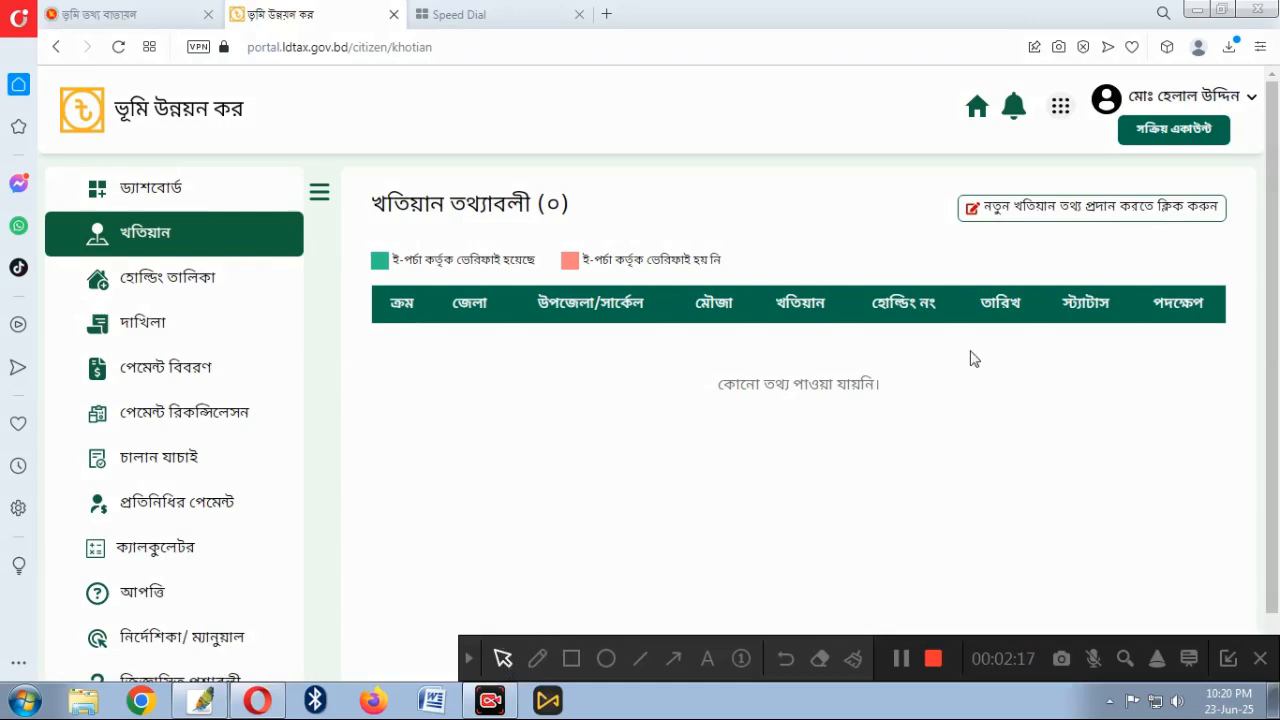
left_click(673, 658)
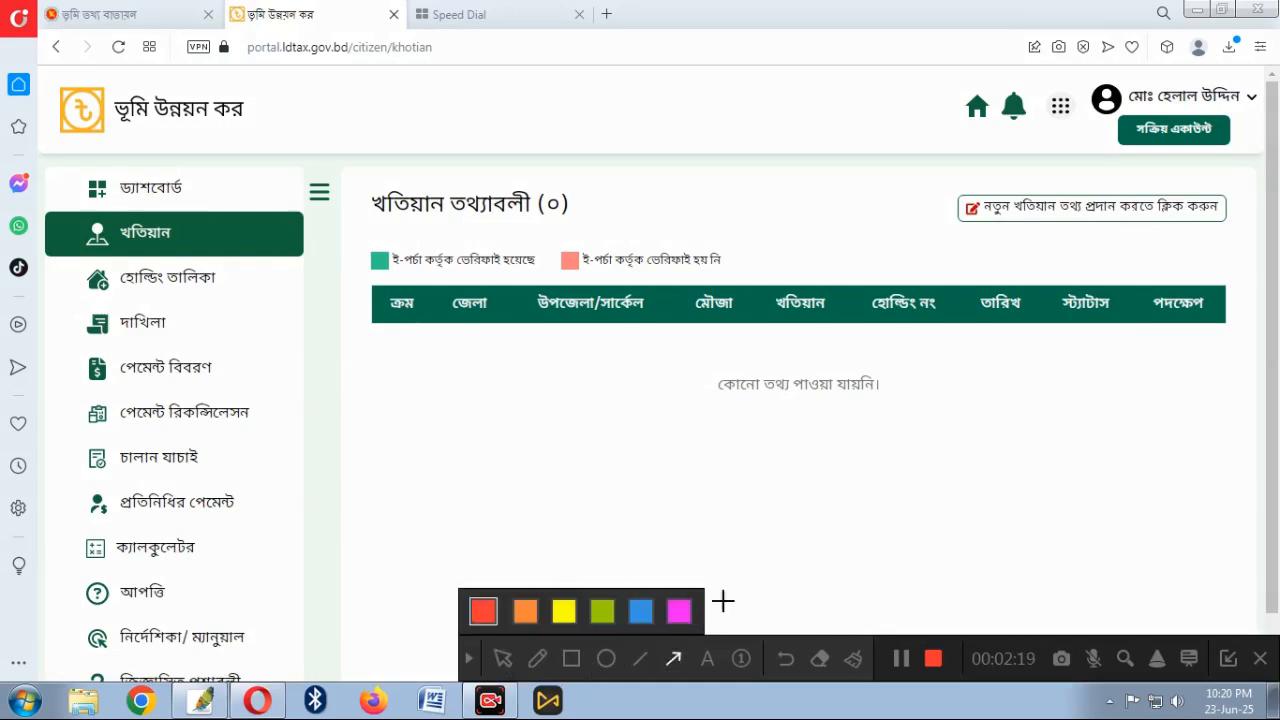
left_click_drag(960, 260, 1028, 218)
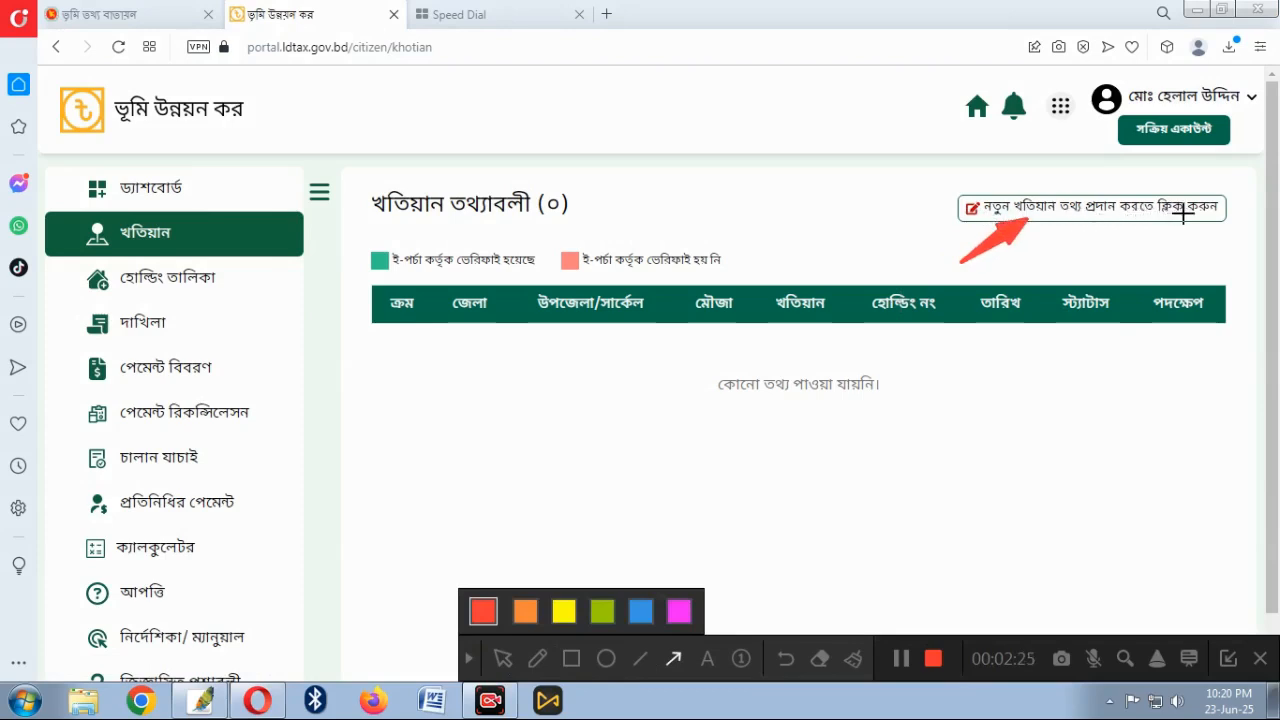
left_click(788, 660)
left_click(469, 659)
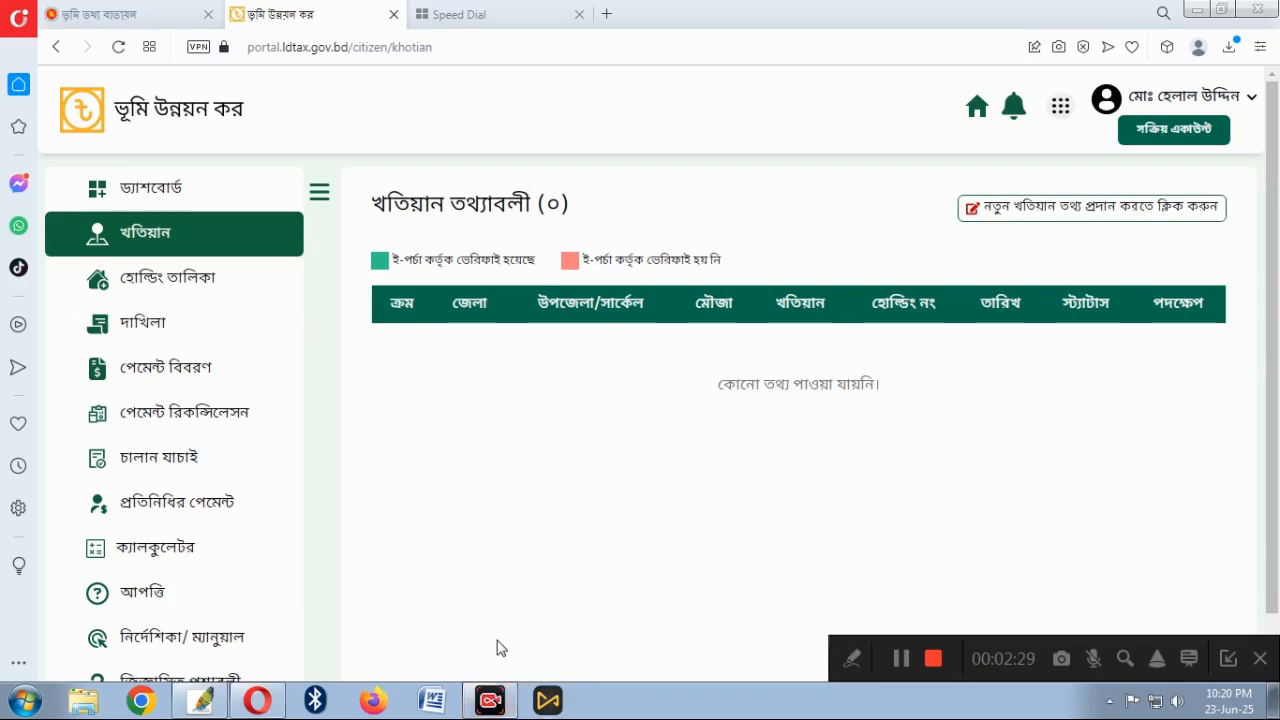
left_click(1087, 210)
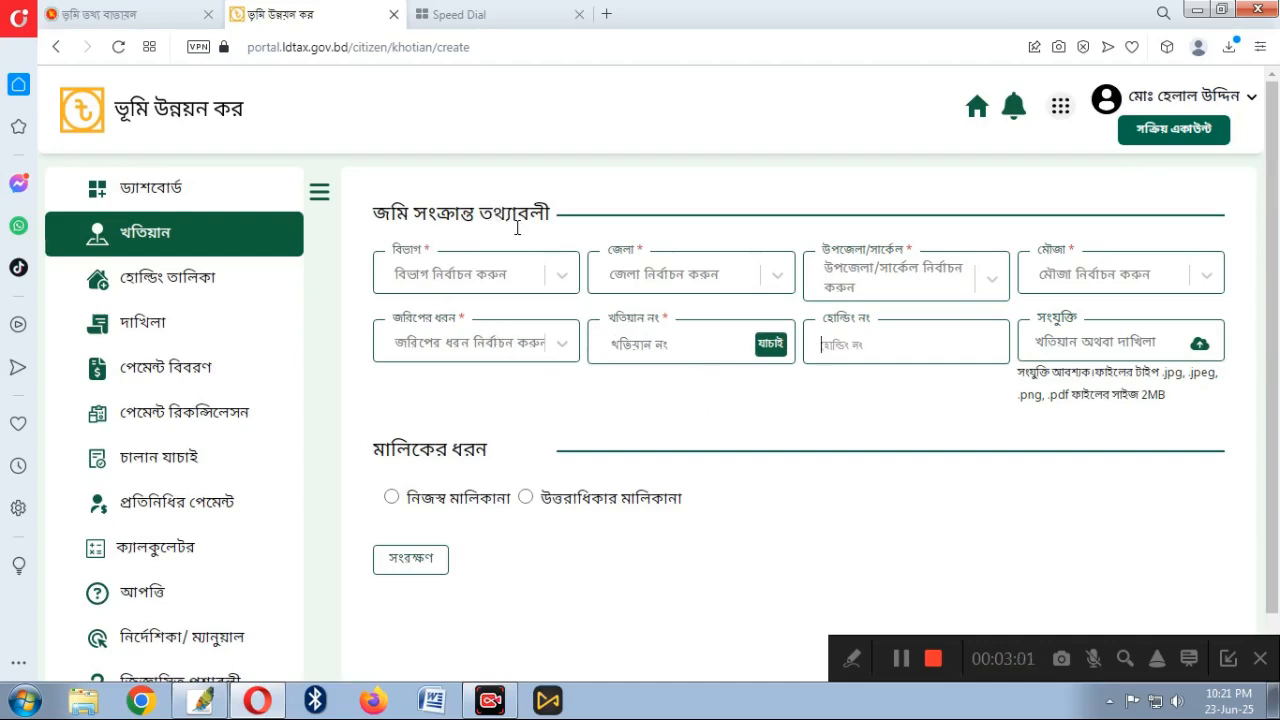
left_click(434, 276)
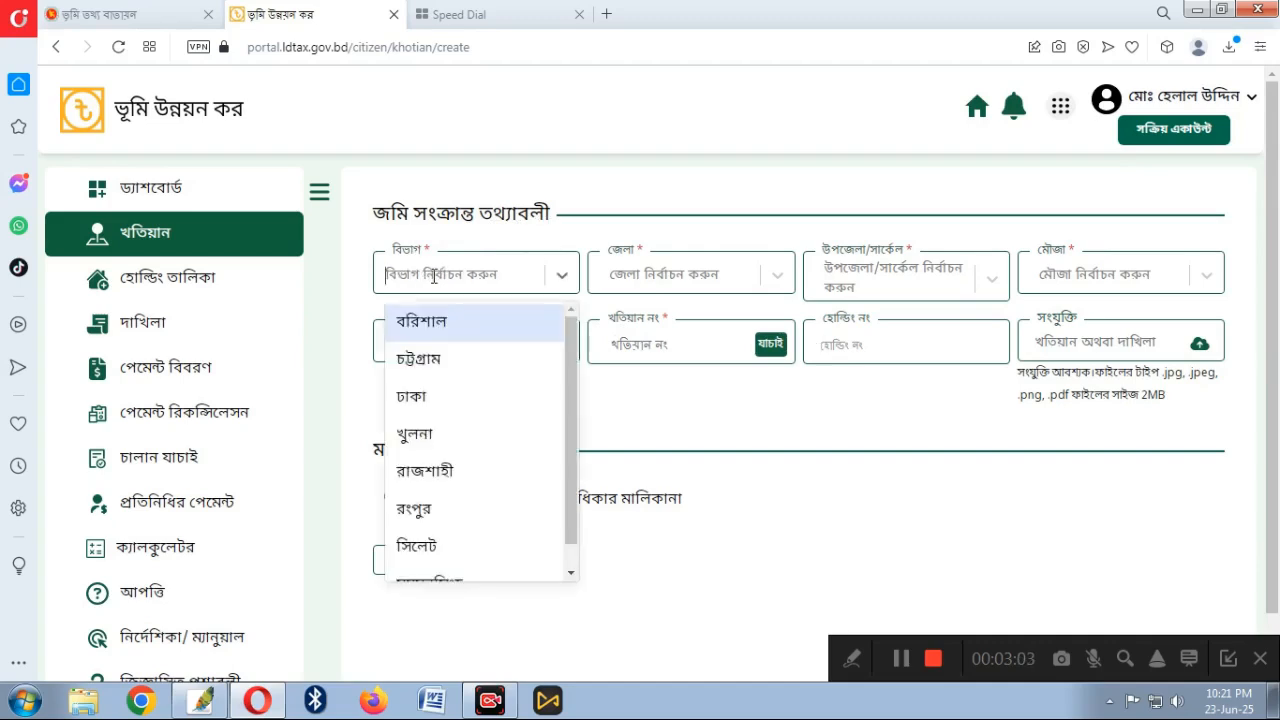
Choose division ময়মনসিংহ, district ময়মনসিংহ and upazila/circle ফুলবাড়ীয়া
scroll(451, 529, "down", 1)
left_click(445, 555)
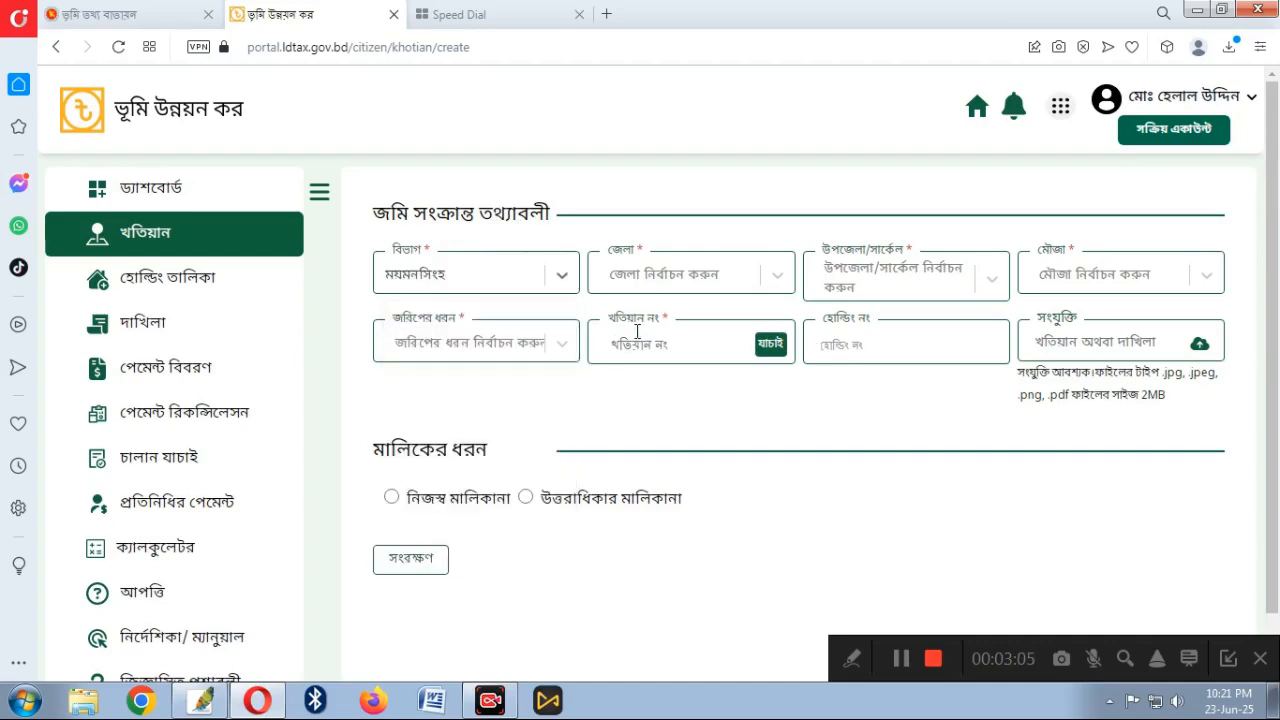
left_click(653, 276)
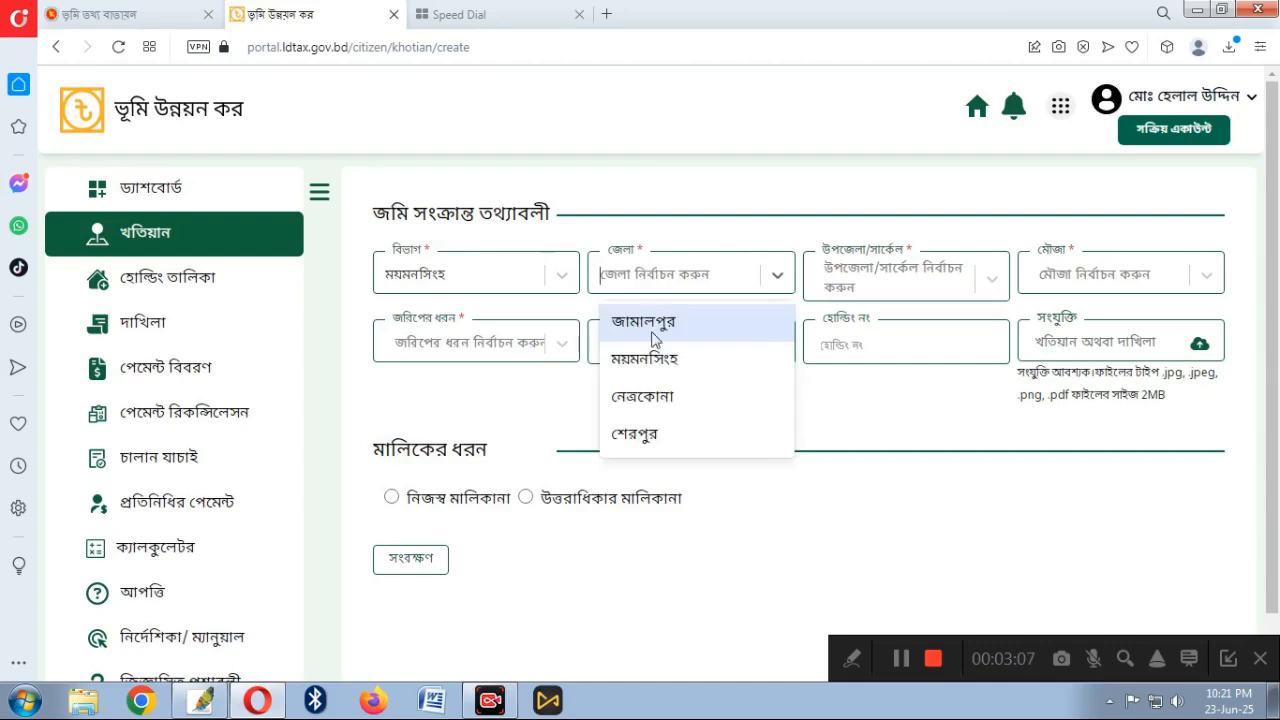
left_click(653, 360)
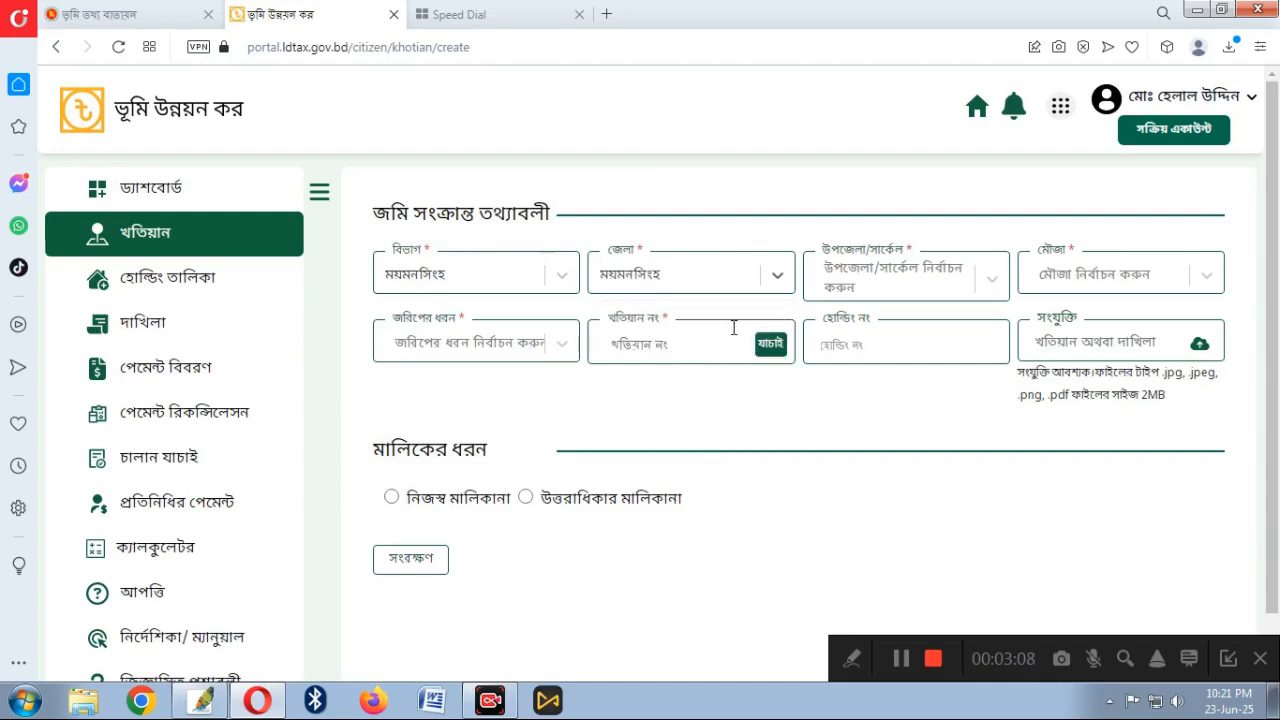
left_click(880, 276)
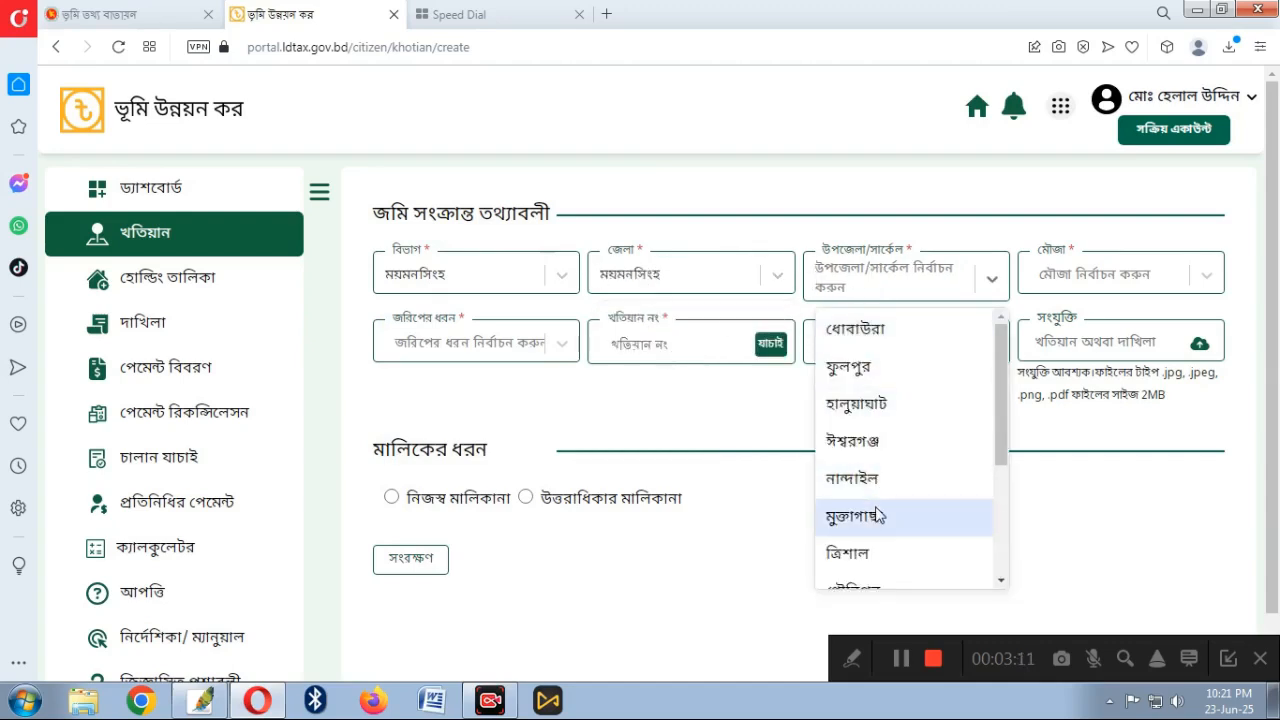
scroll(877, 515, "down", 1)
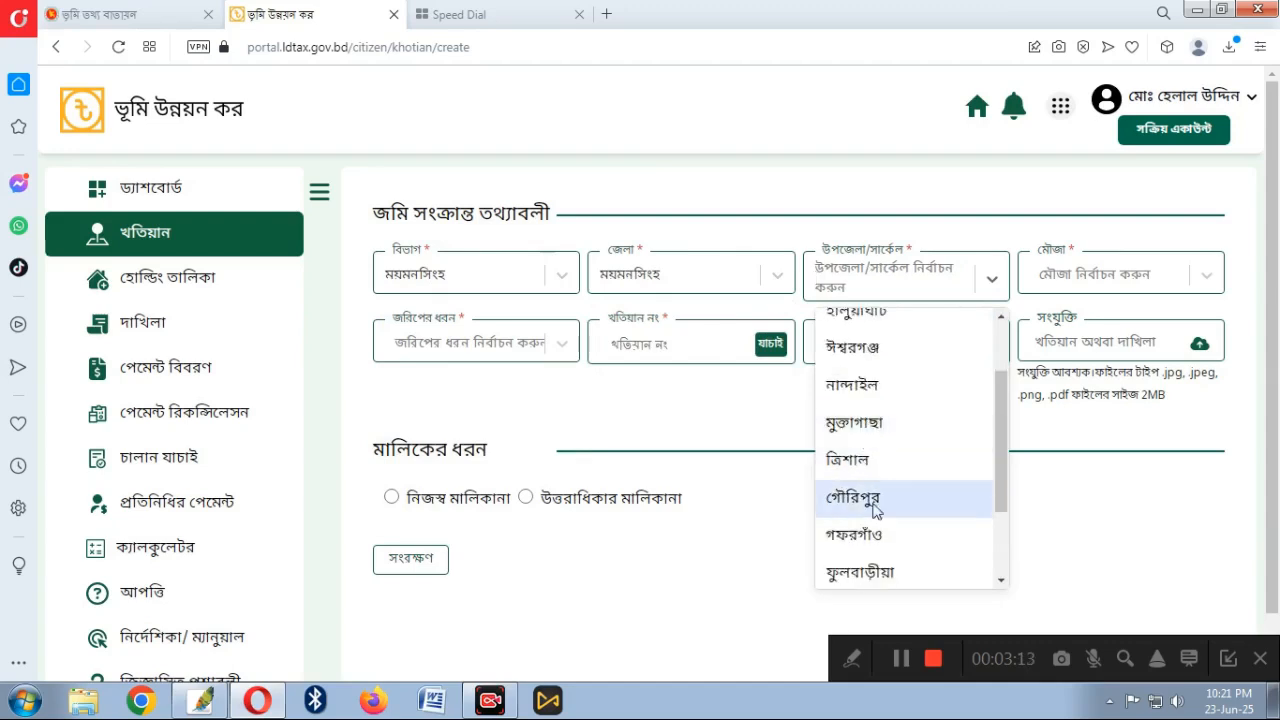
left_click(862, 574)
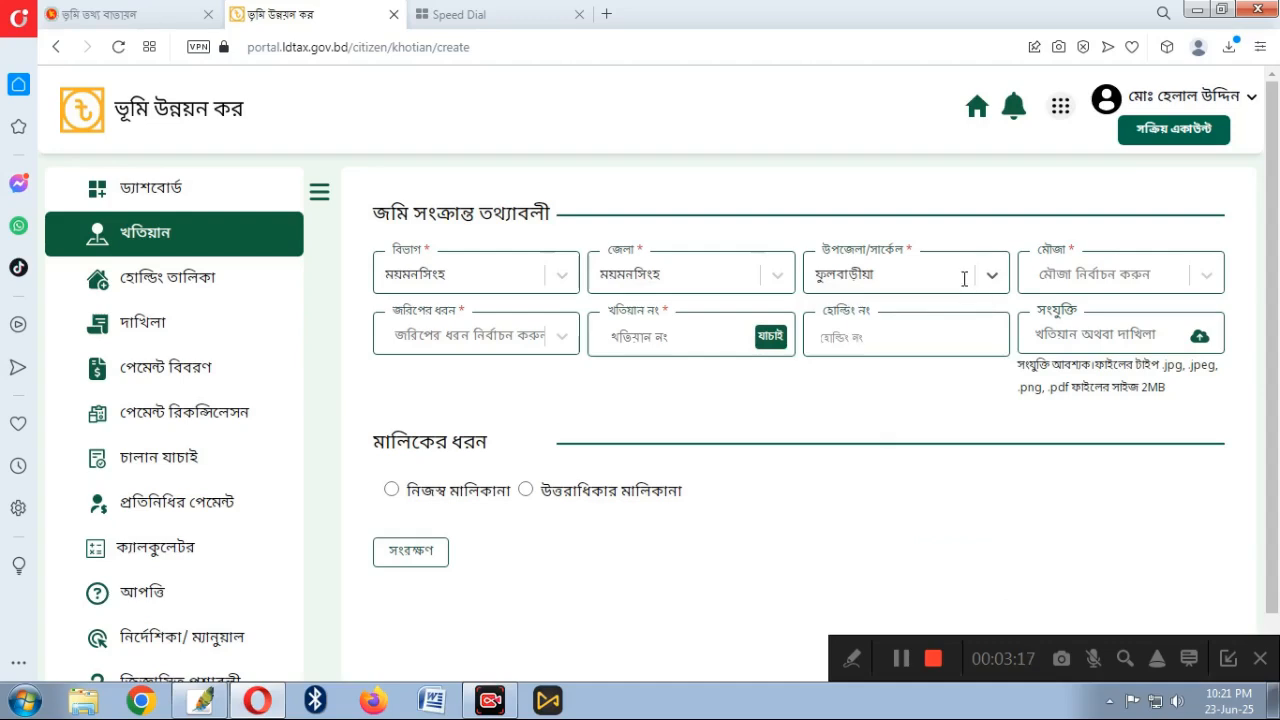
Search 'রাধ' in the mouza list and select রাধাকানাই ধুরধুরি-৯৭
left_click(1071, 275)
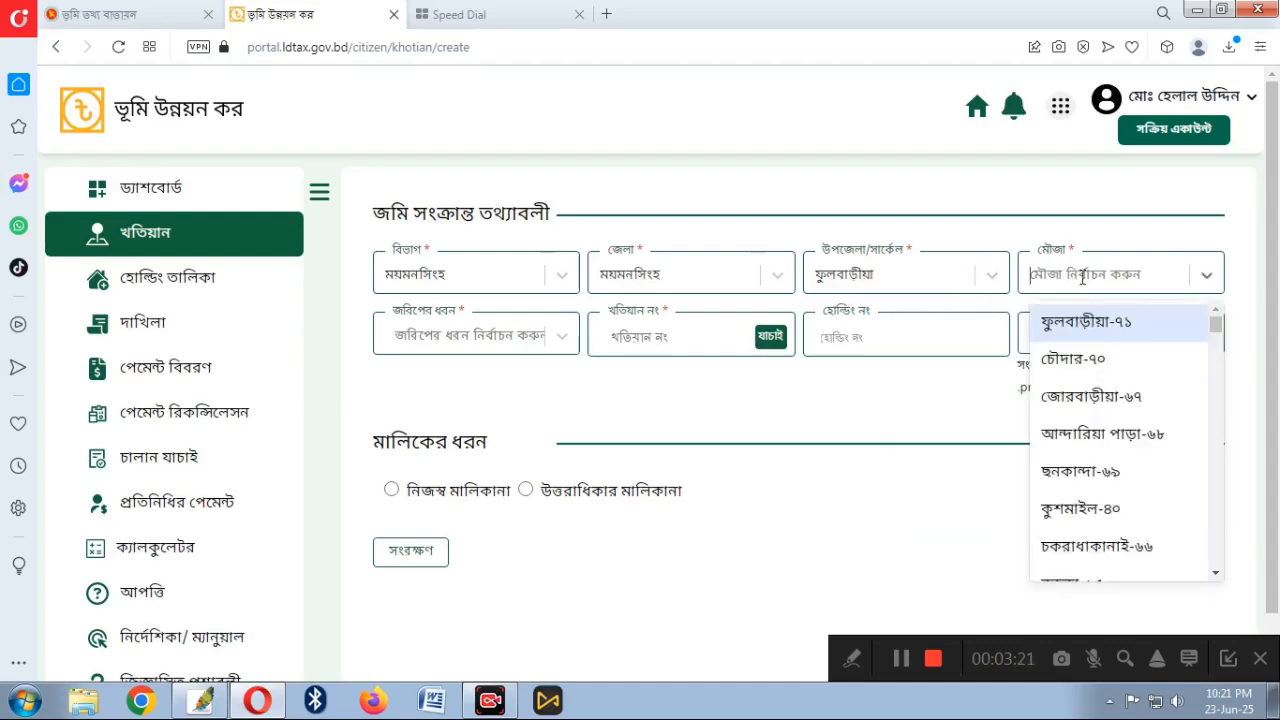
type("97")
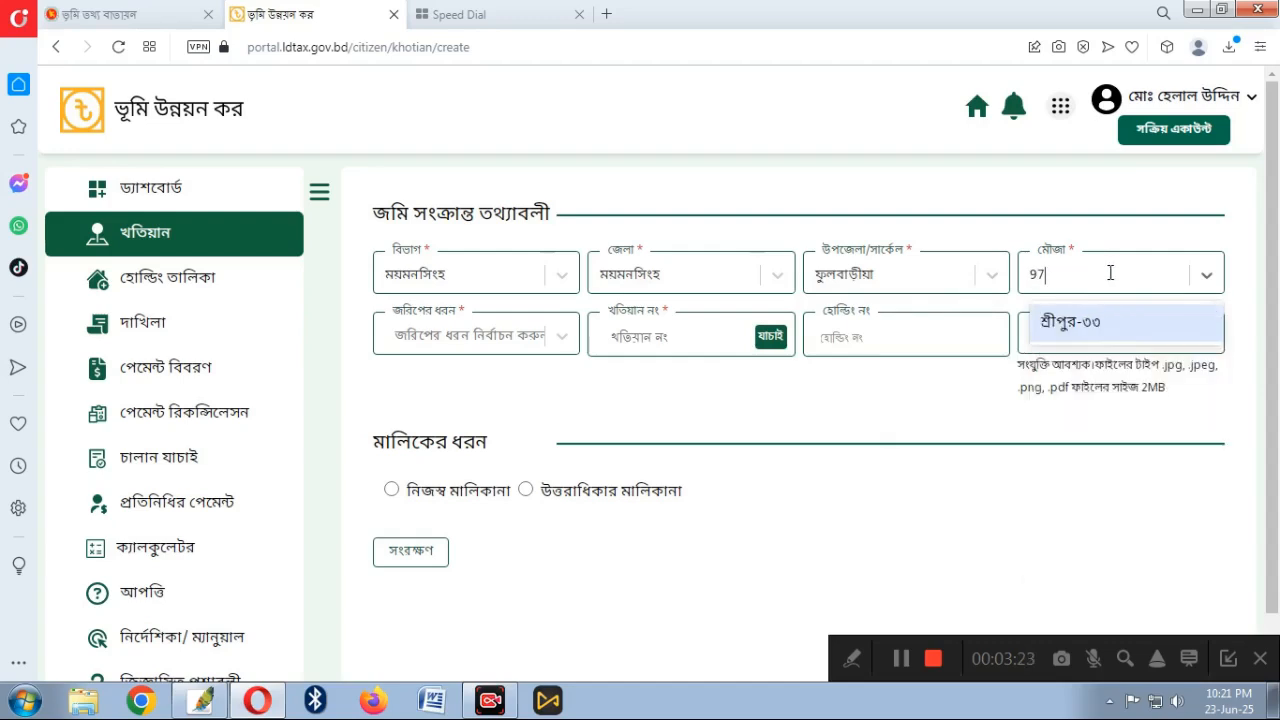
key("BackSpace")
key("BackSpace")
type("V")
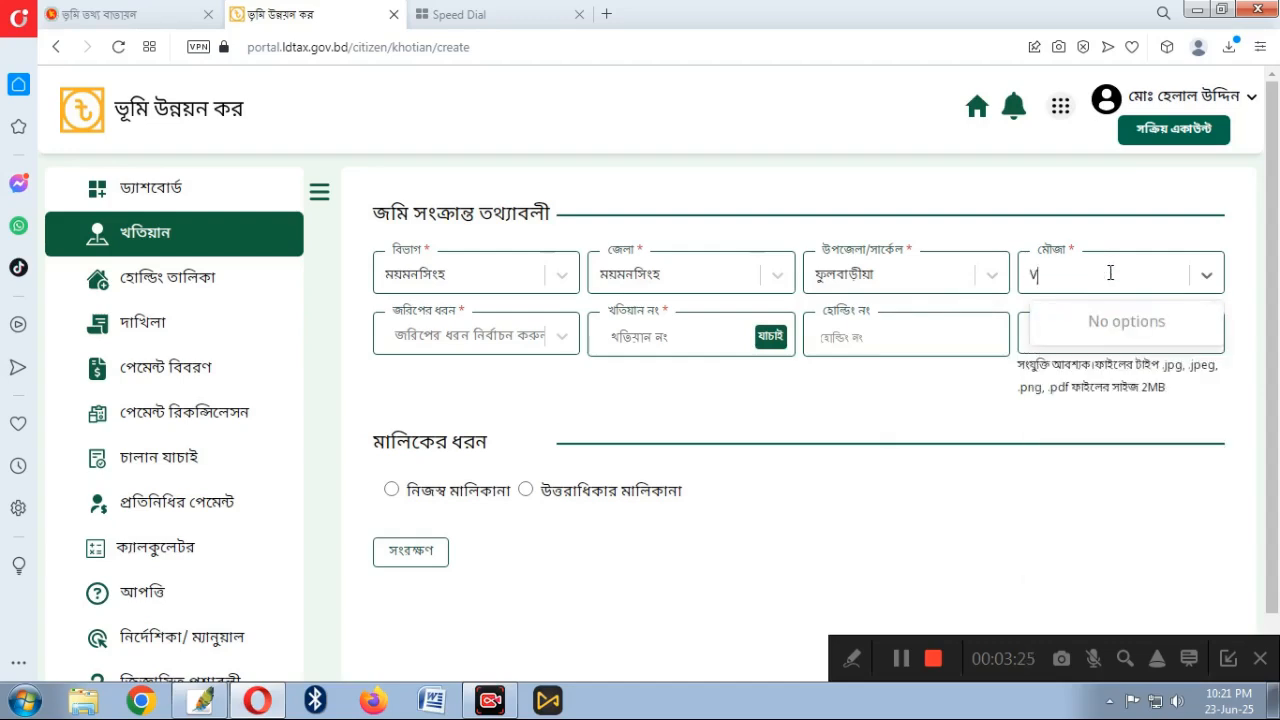
key("BackSpace")
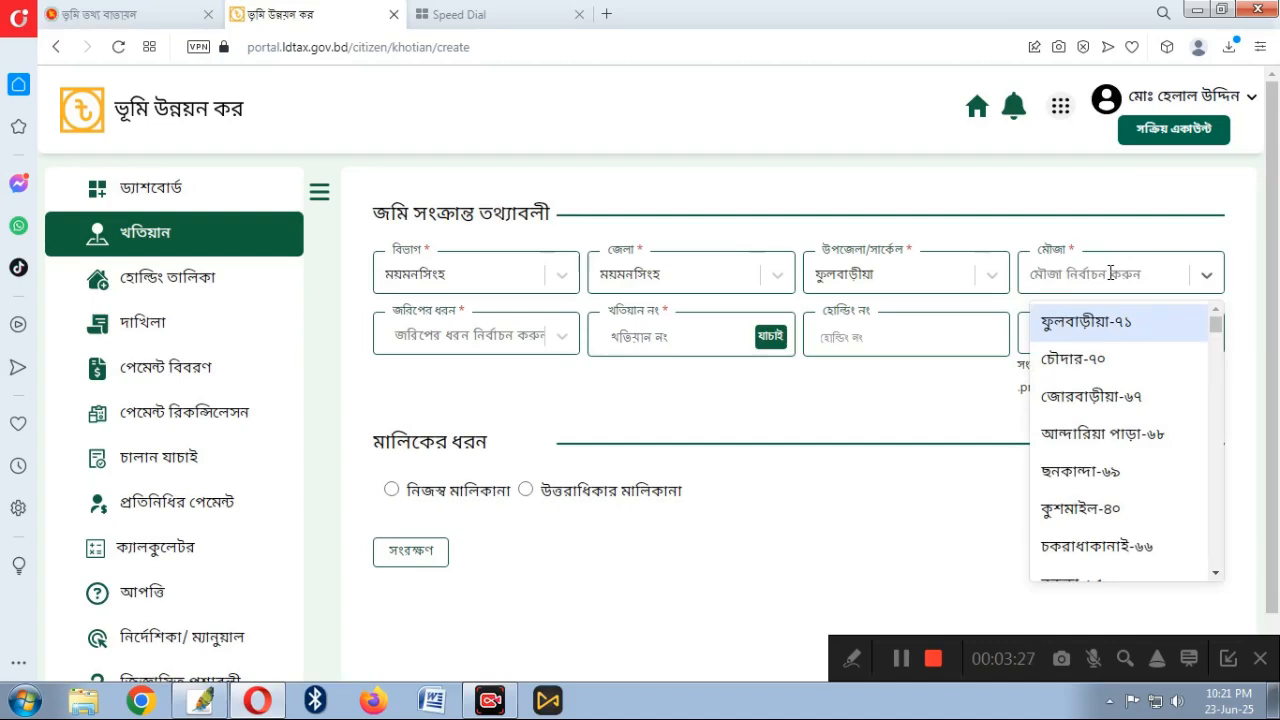
type("রাধাকা")
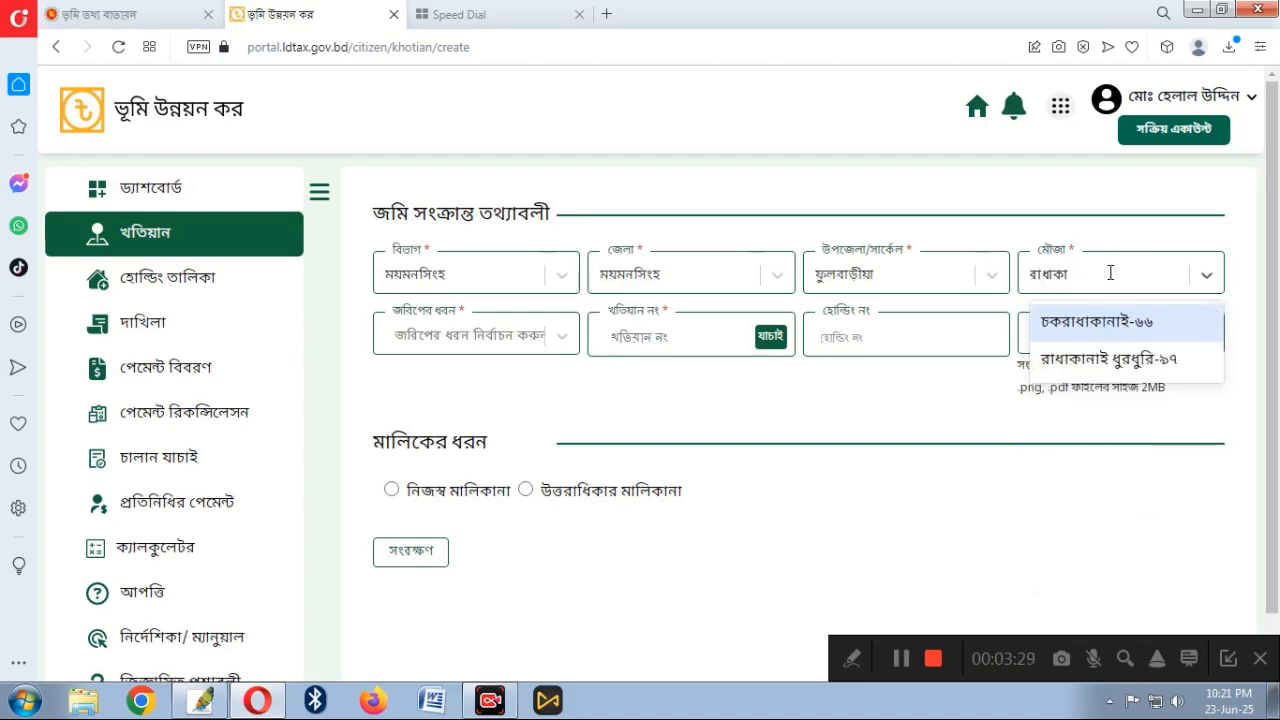
left_click(1100, 362)
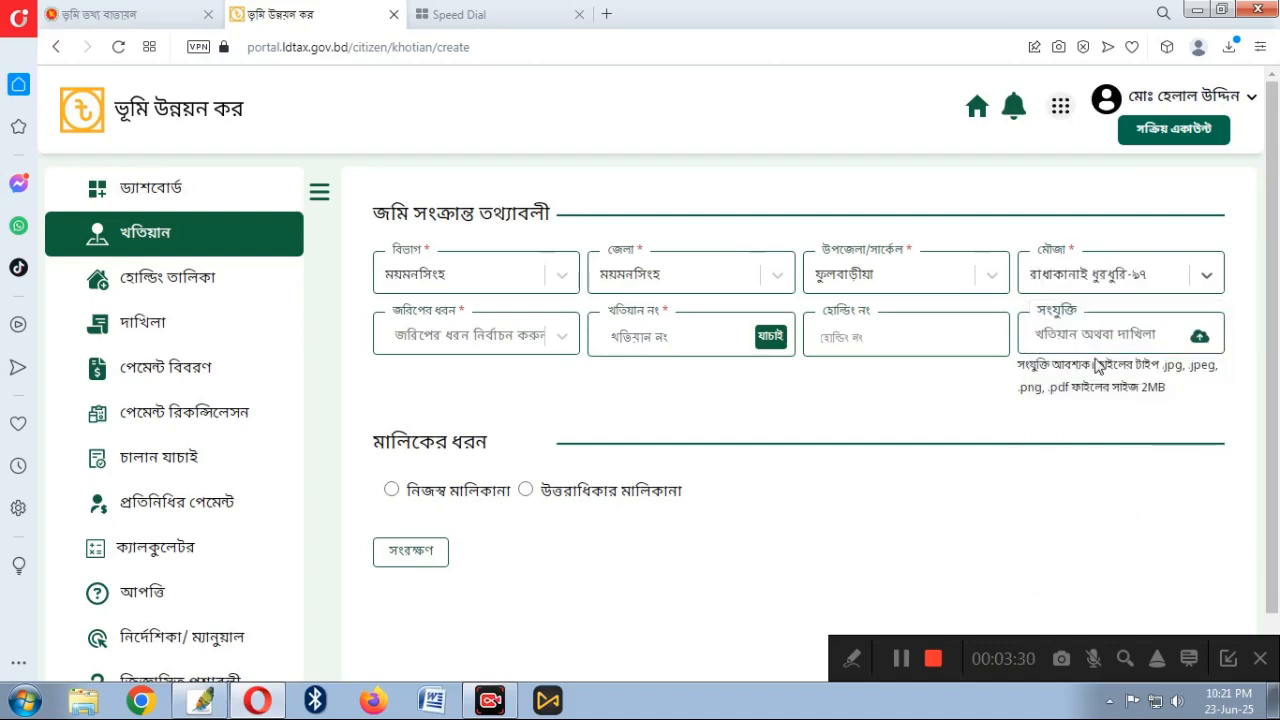
left_click(467, 338)
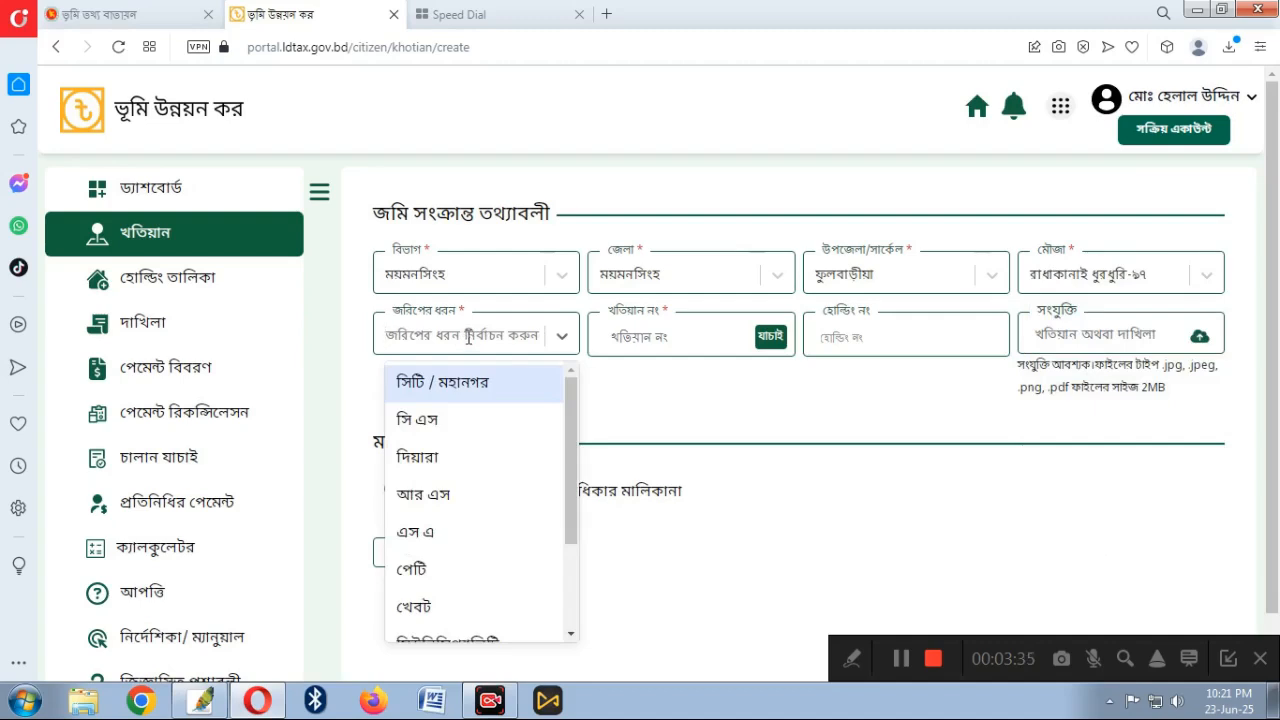
left_click(440, 494)
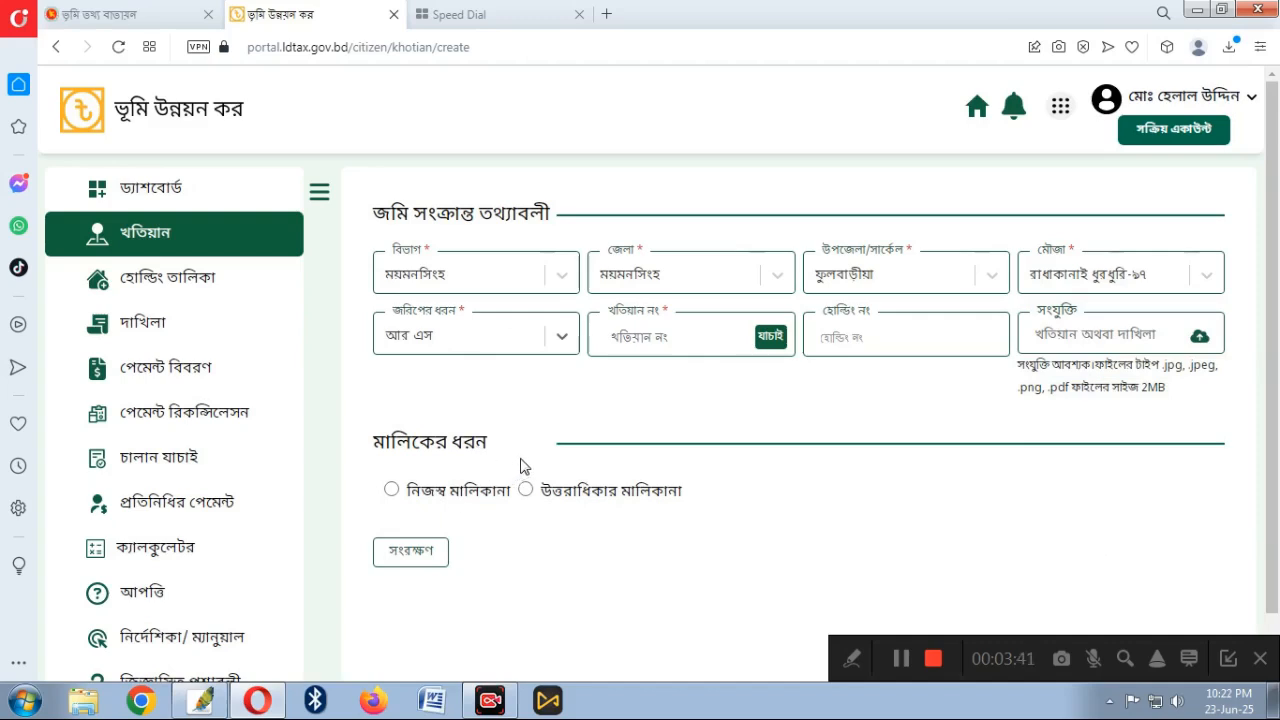
left_click(639, 337)
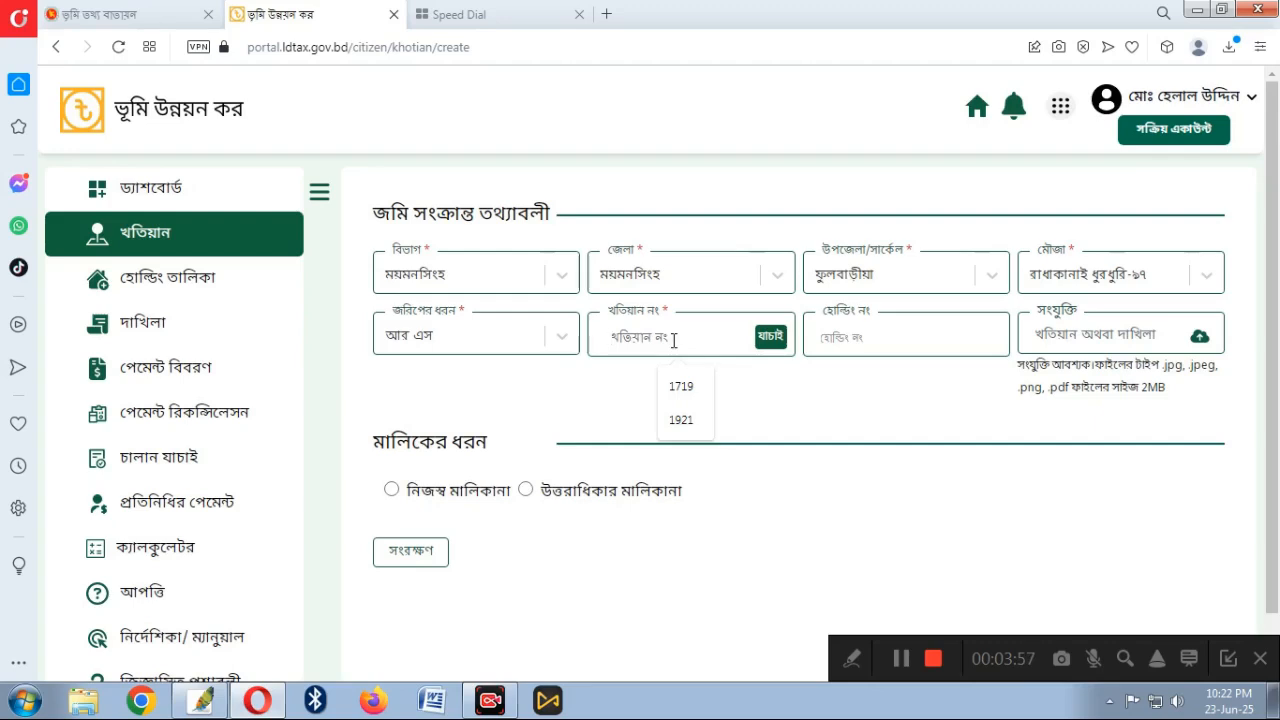
type("৫০০৫")
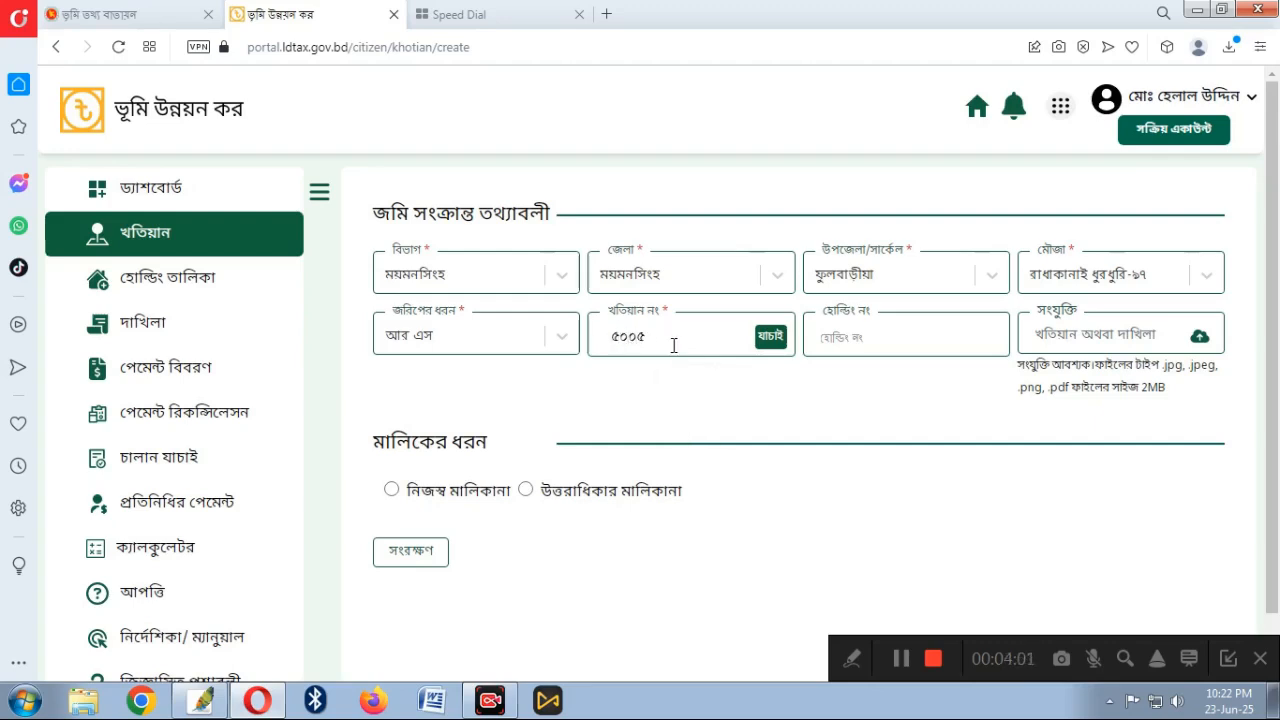
Enter holding number ৪৯৯৭, then bring up the scanned dakhila in Photoshop and centre it
left_click(869, 336)
type("৪৯৯৭")
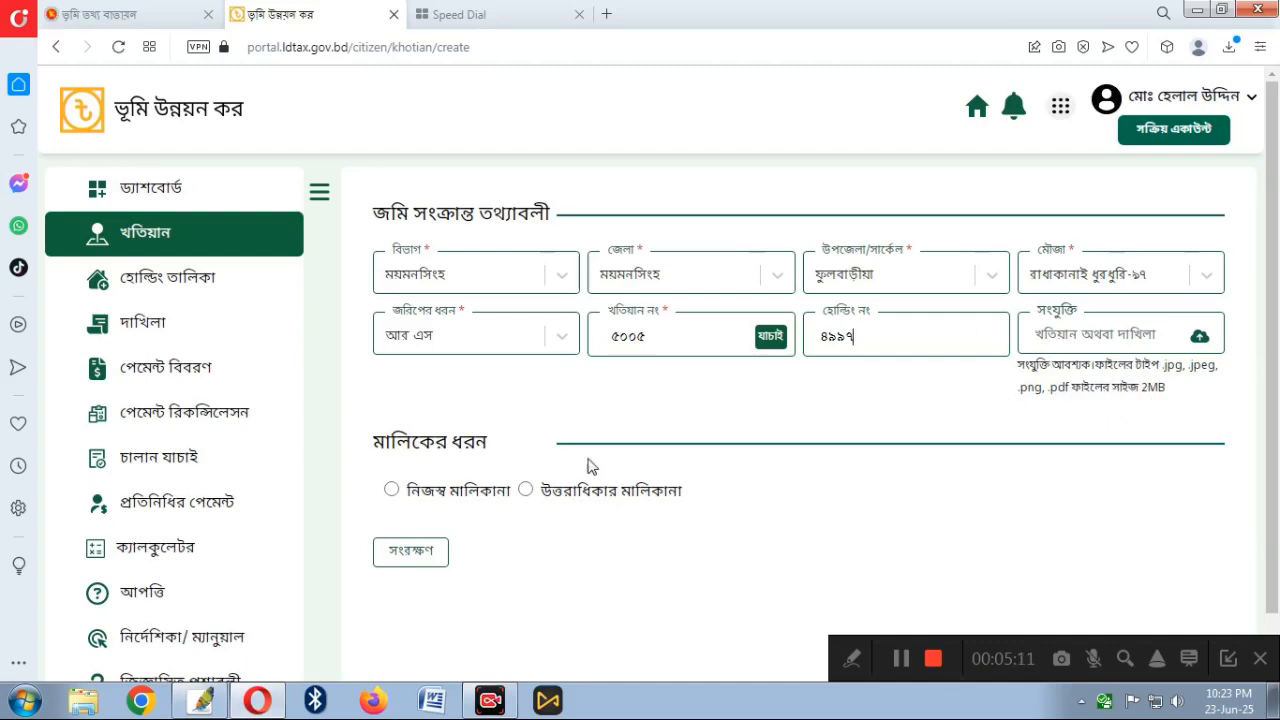
mouse_move(202, 708)
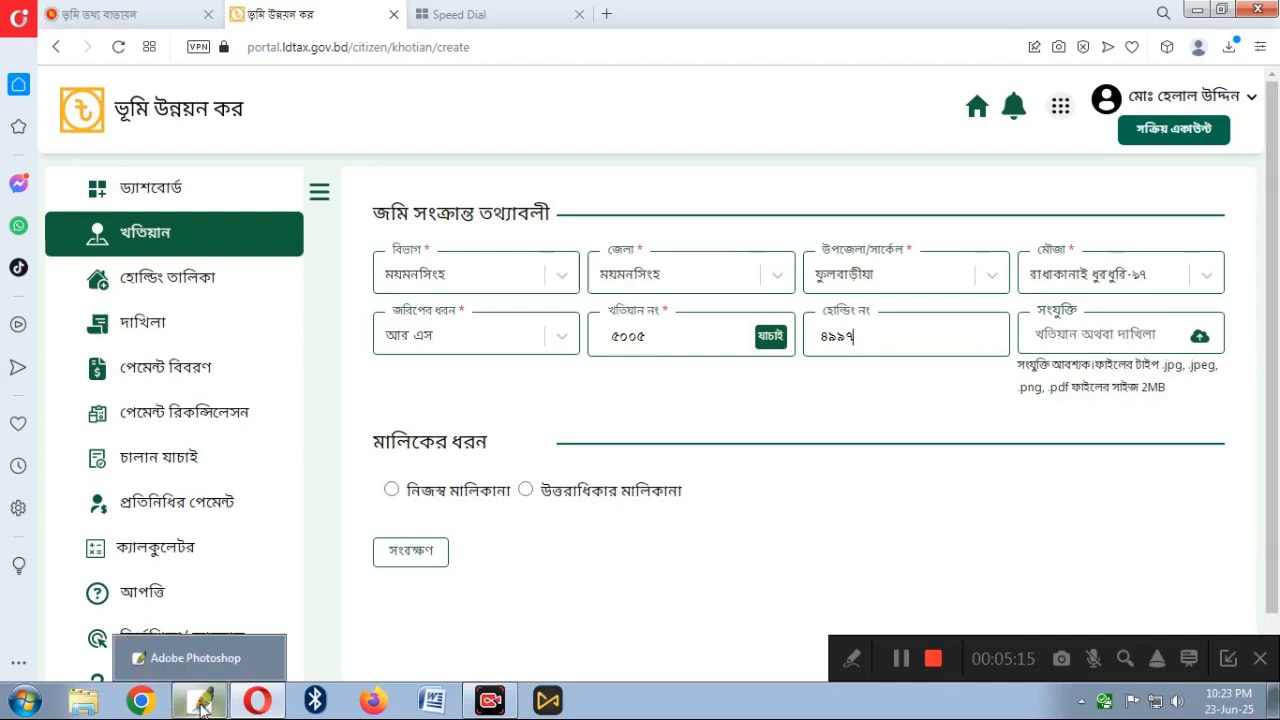
left_click(202, 708)
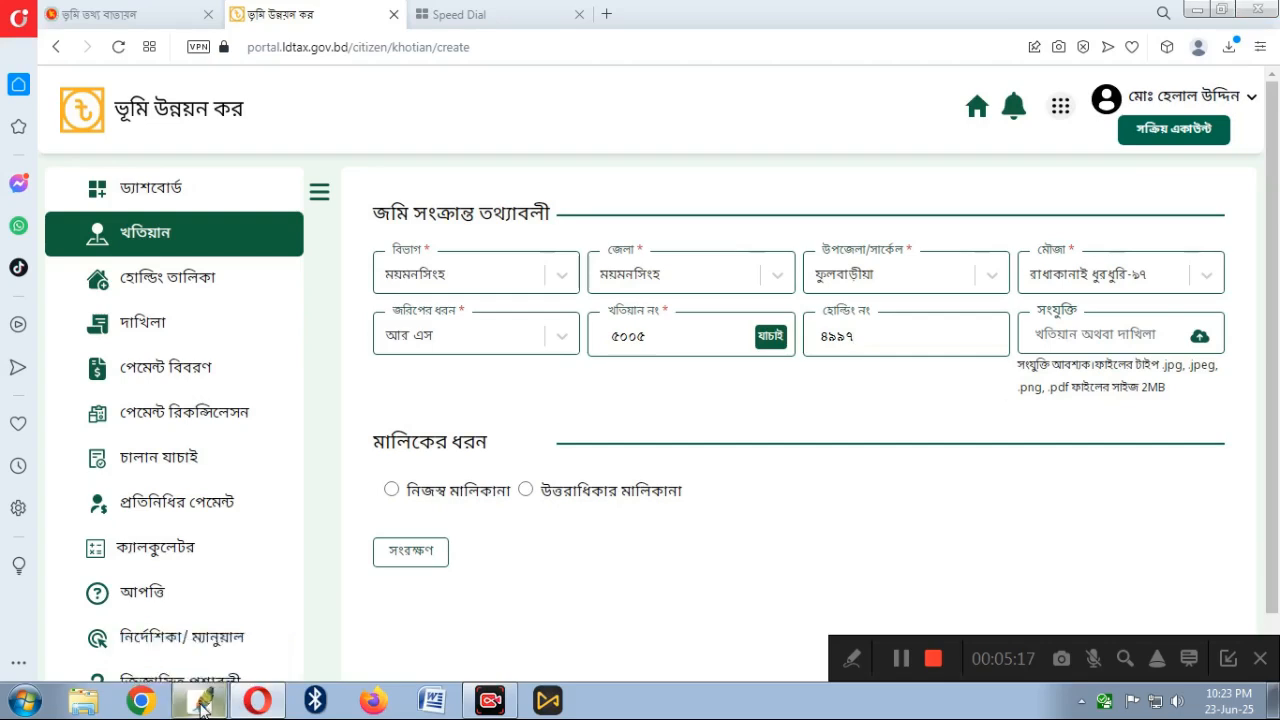
left_click_drag(176, 91, 538, 128)
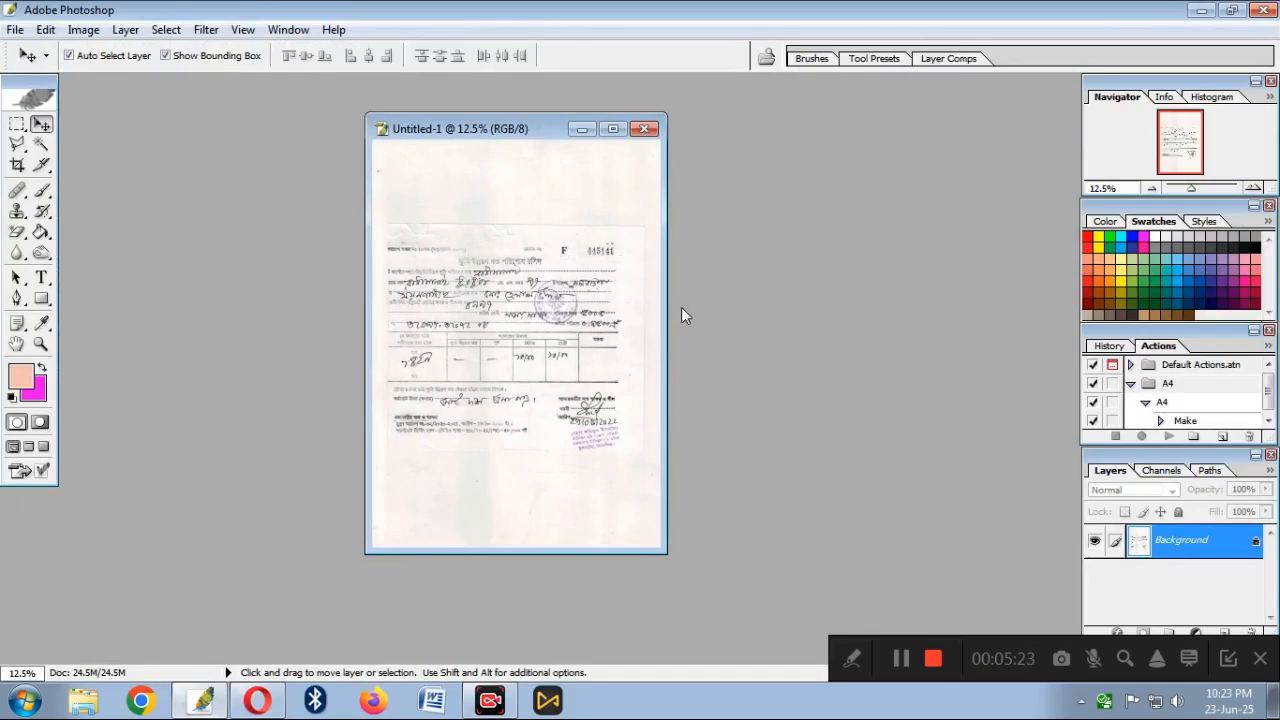
Save the scanned dakhila to the Desktop as Photoshop PDF named DHAKILA, accepting the PDF options
key("ctrl+s")
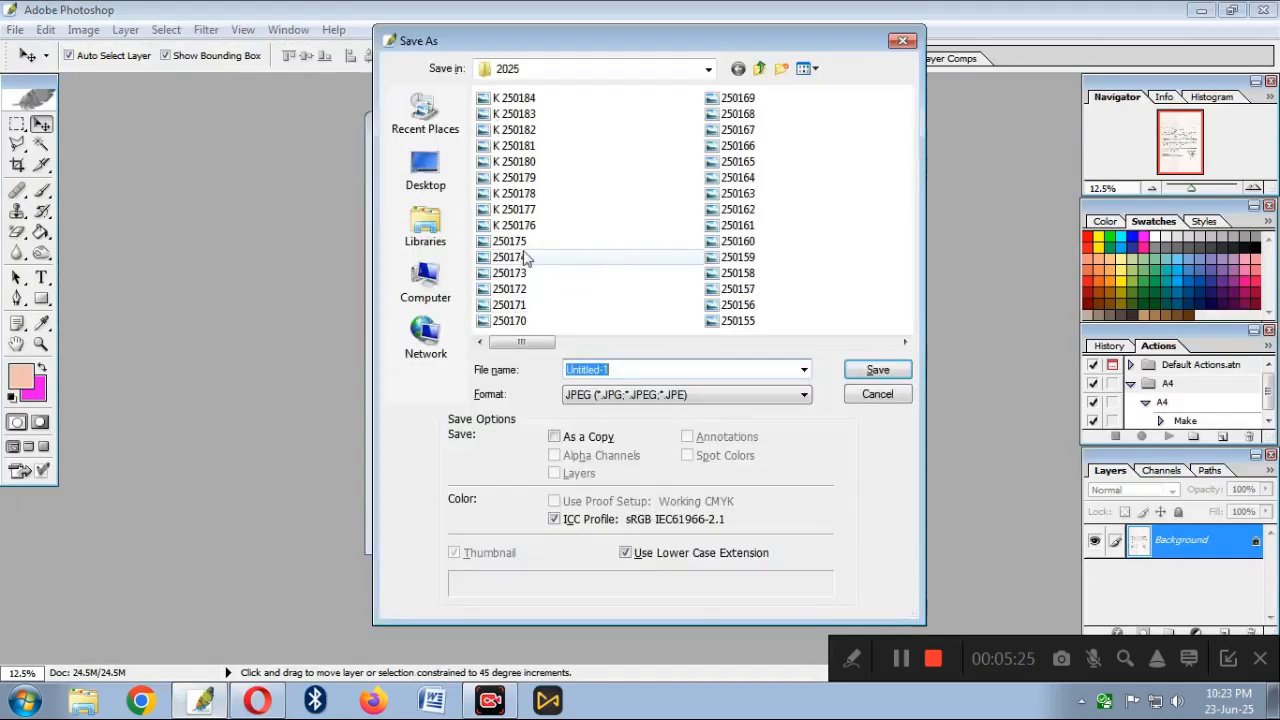
left_click(432, 176)
left_click(621, 372)
left_click(629, 396)
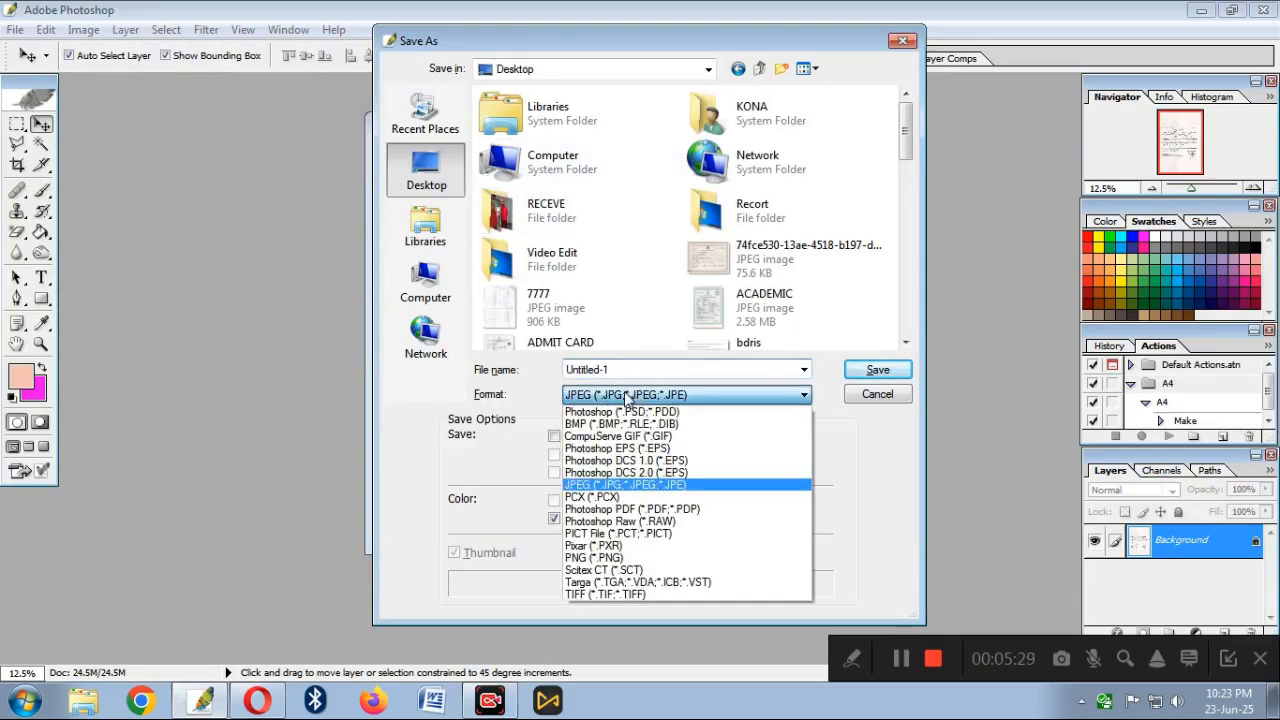
left_click(643, 510)
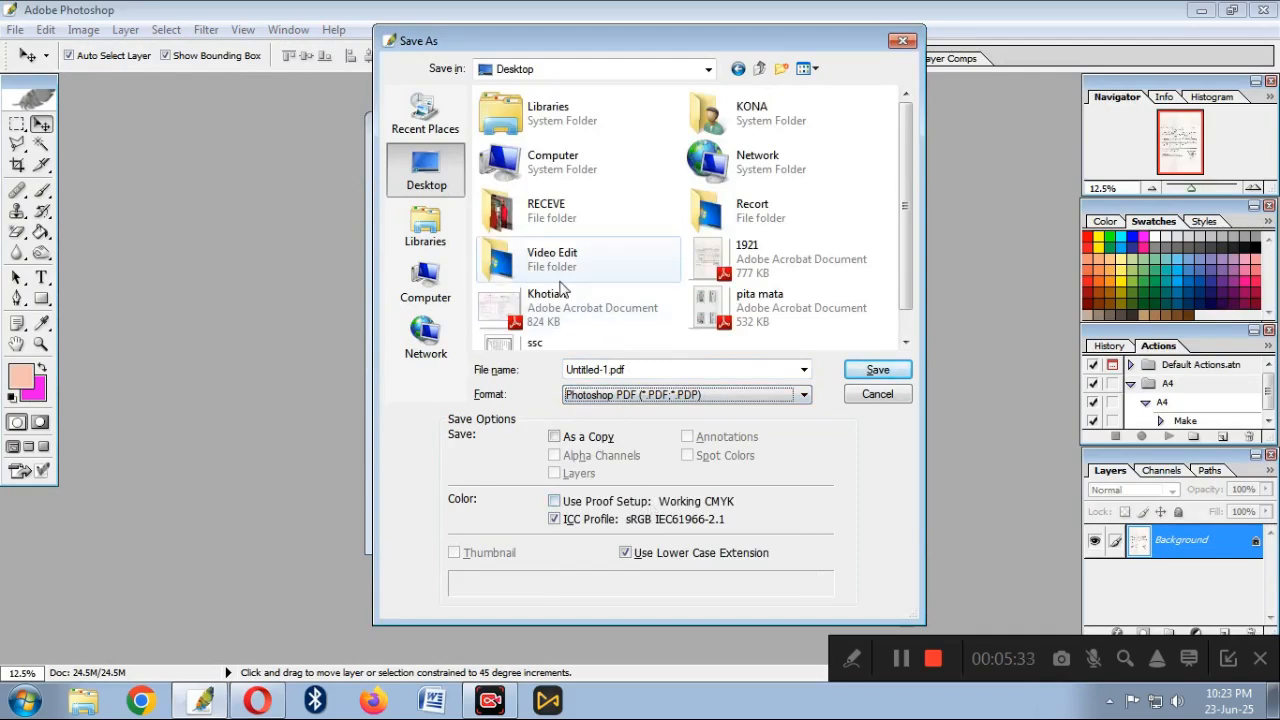
left_click(632, 373)
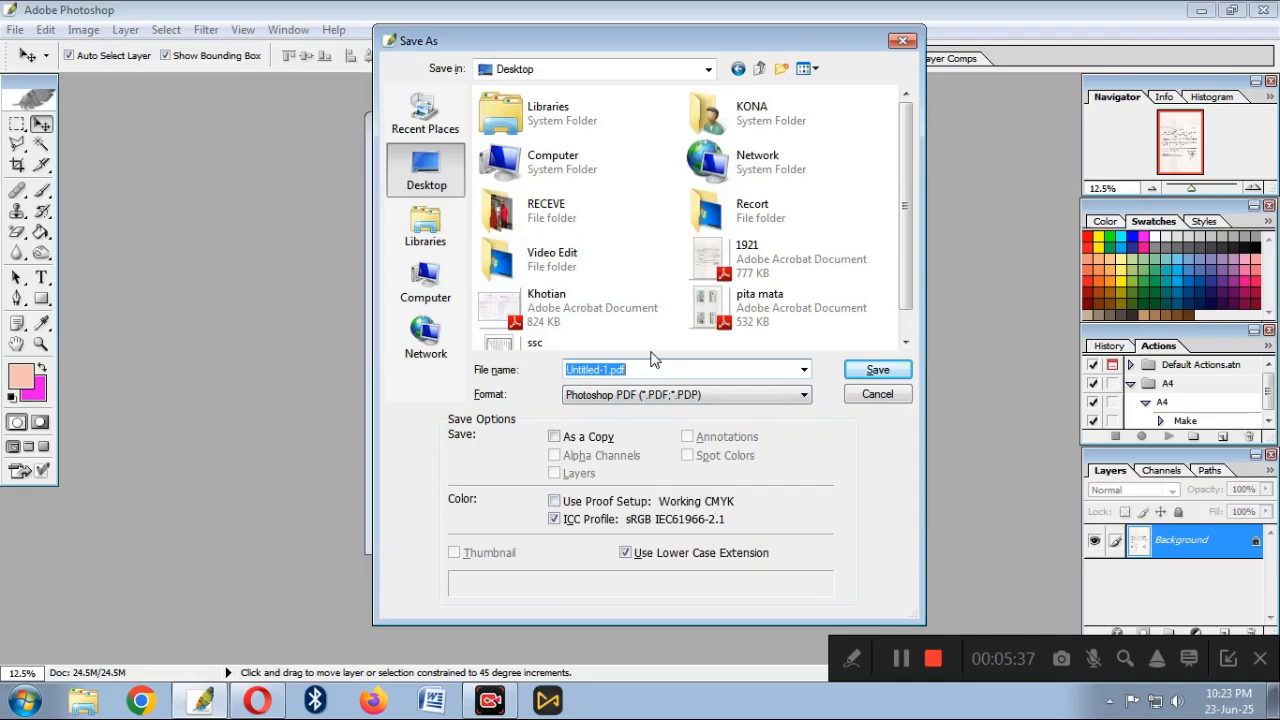
type("কক্তবান")
key("BackSpace")
type("DHAKILA")
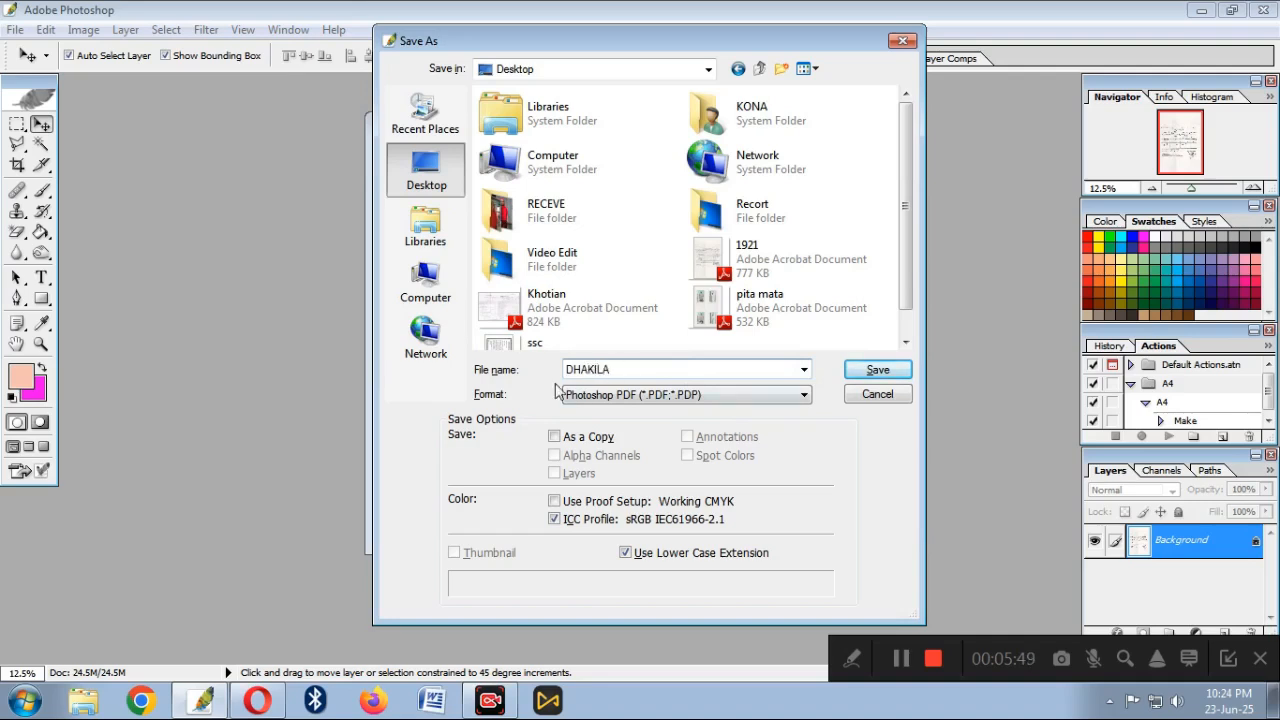
left_click(876, 372)
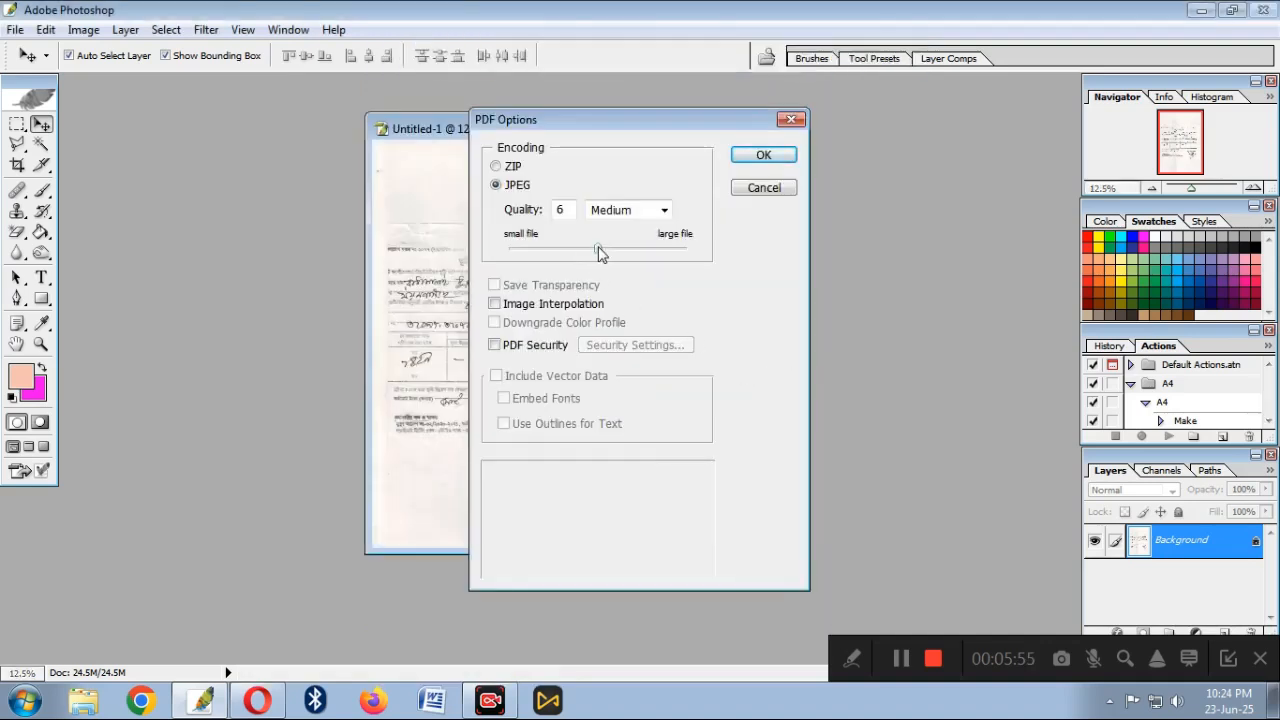
left_click(763, 156)
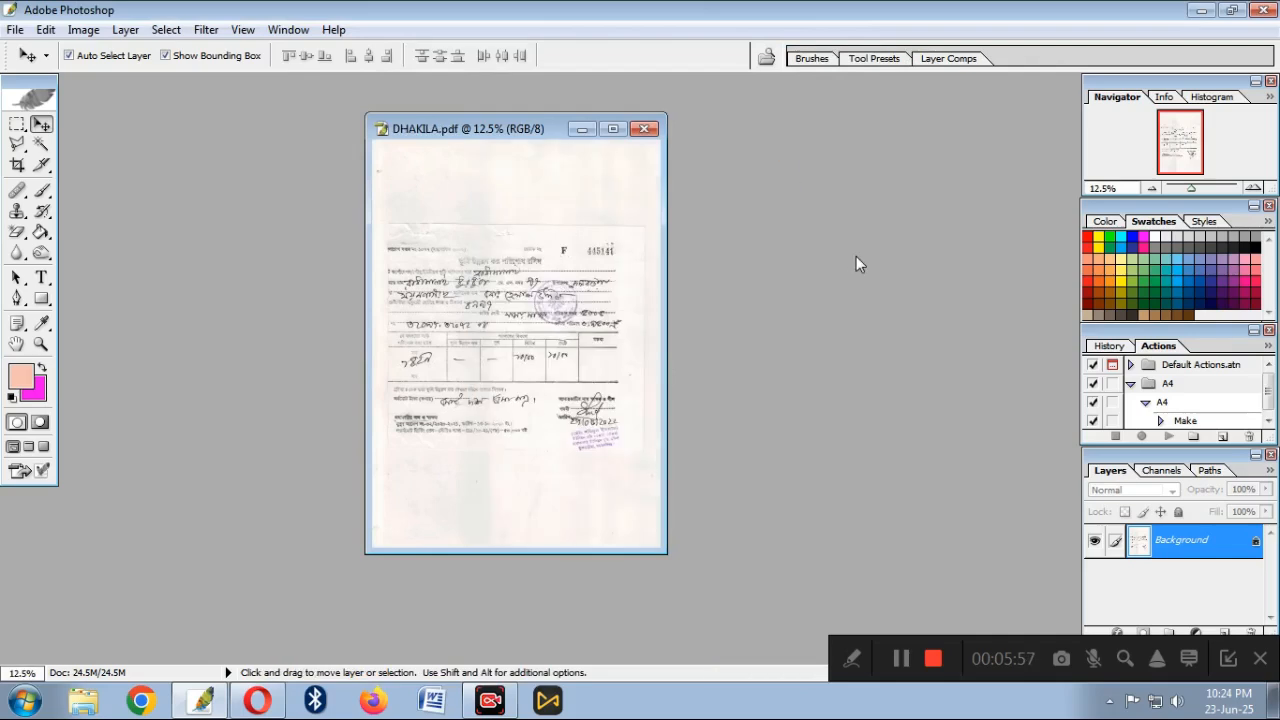
Attach DHAKILA.pdf from the Desktop to the khatian form's সংযুক্তি field
left_click(1210, 14)
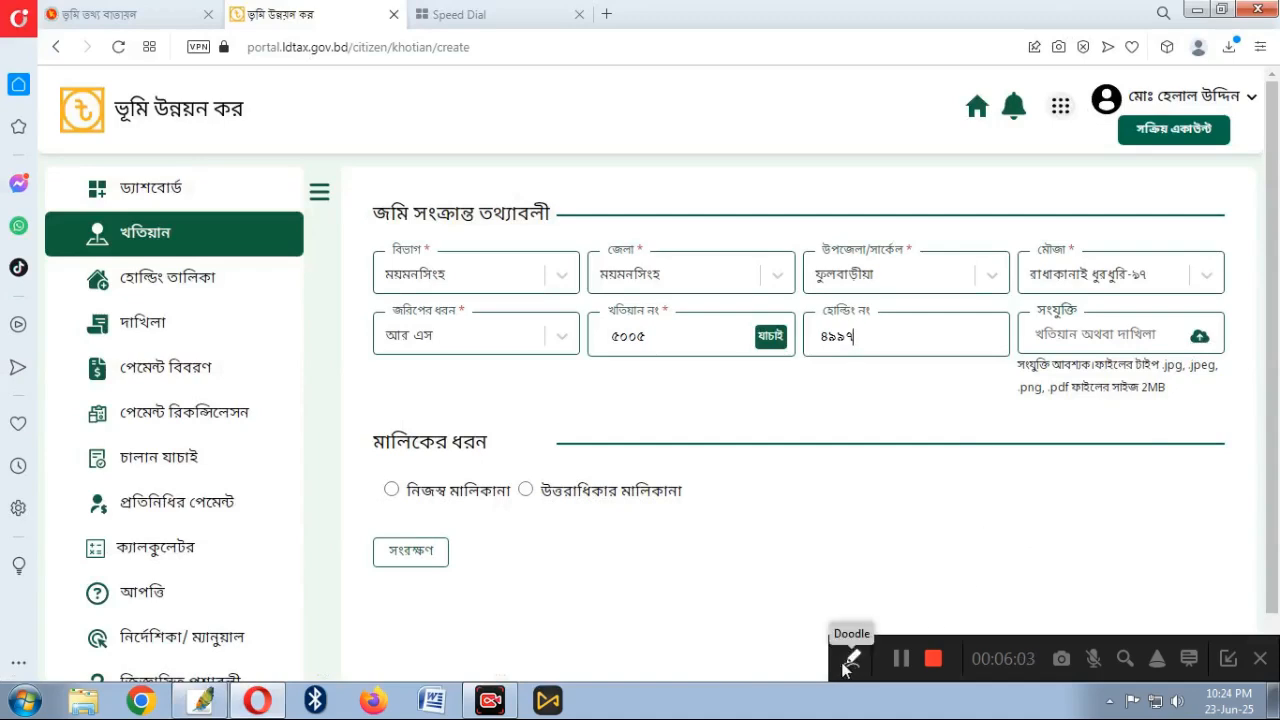
left_click(1199, 340)
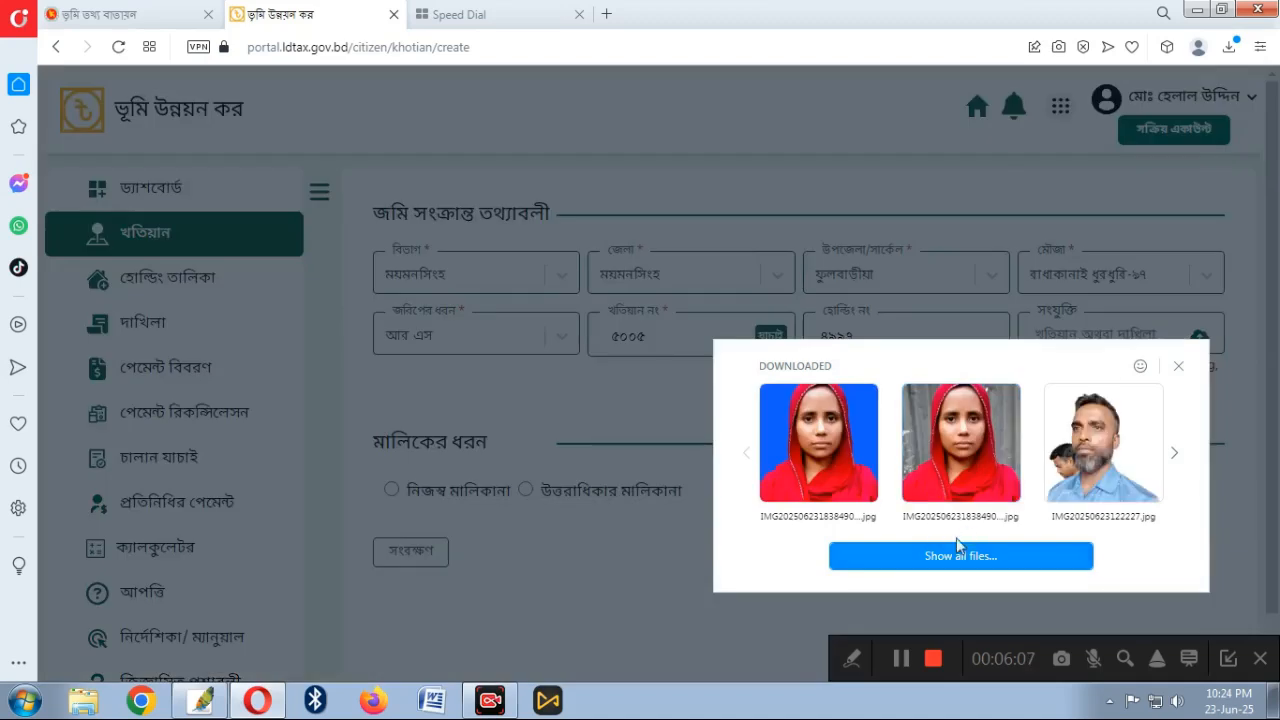
left_click(958, 548)
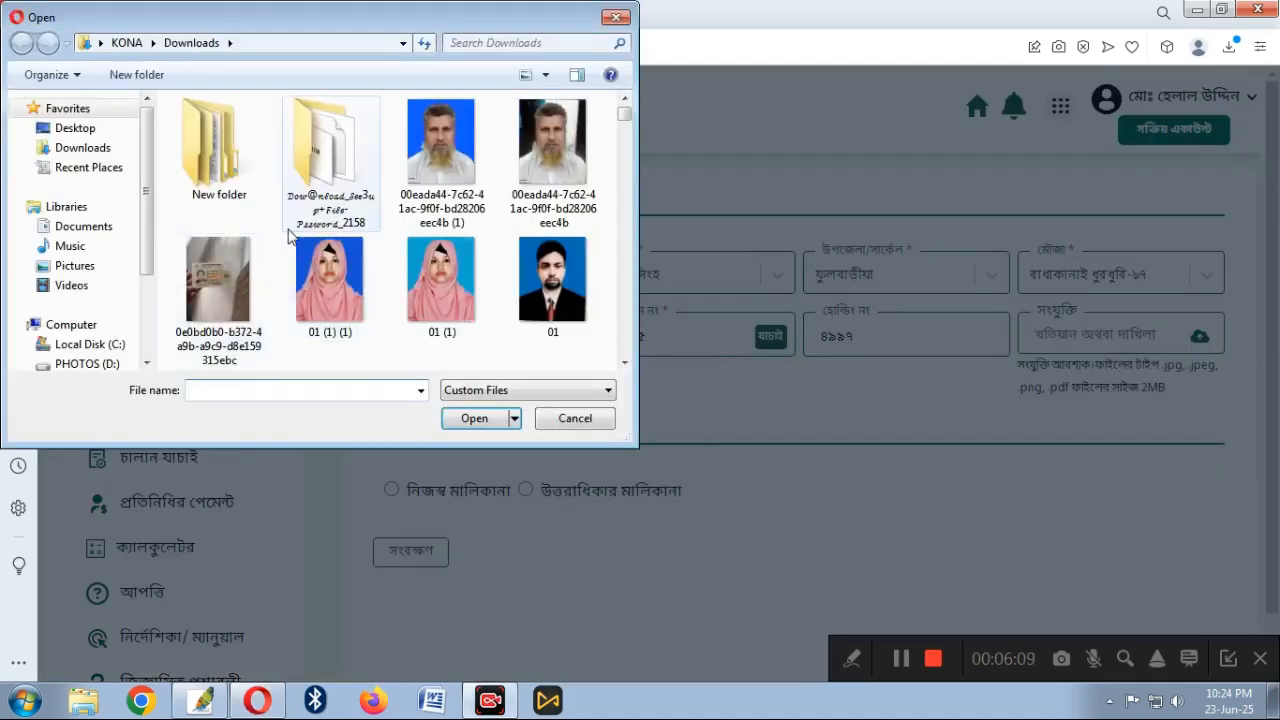
left_click(95, 128)
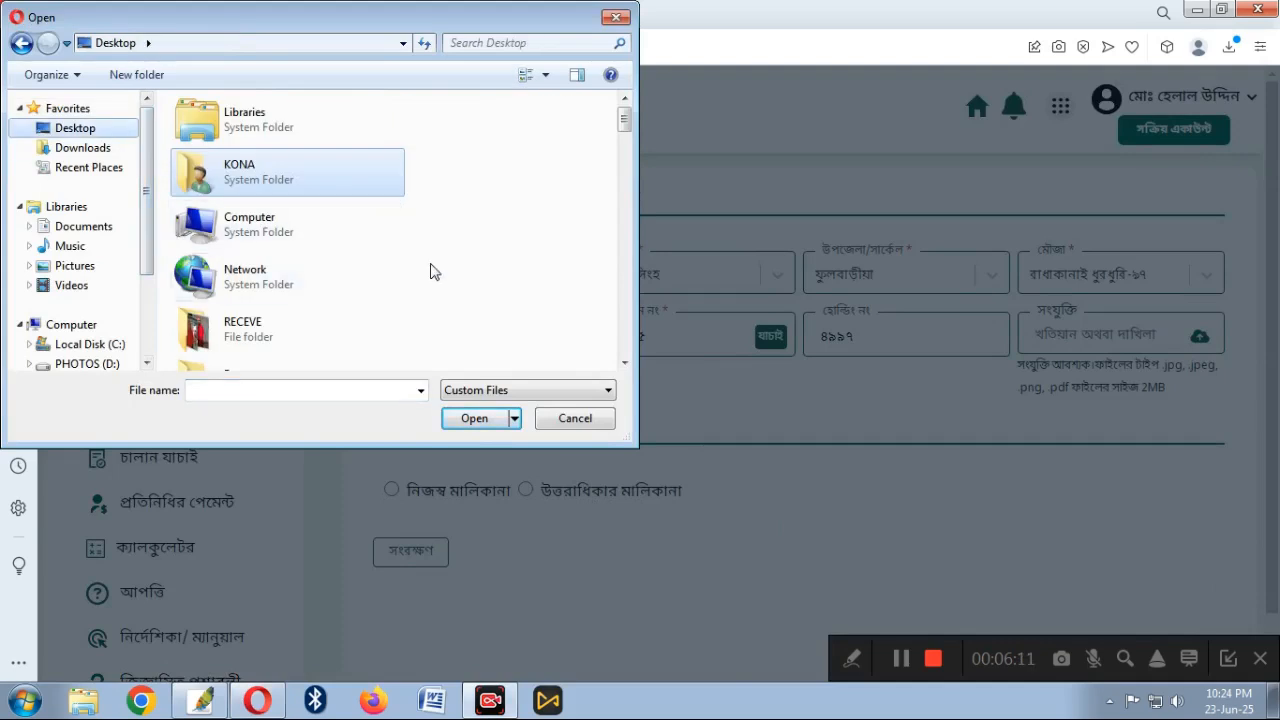
scroll(432, 275, "down", 2)
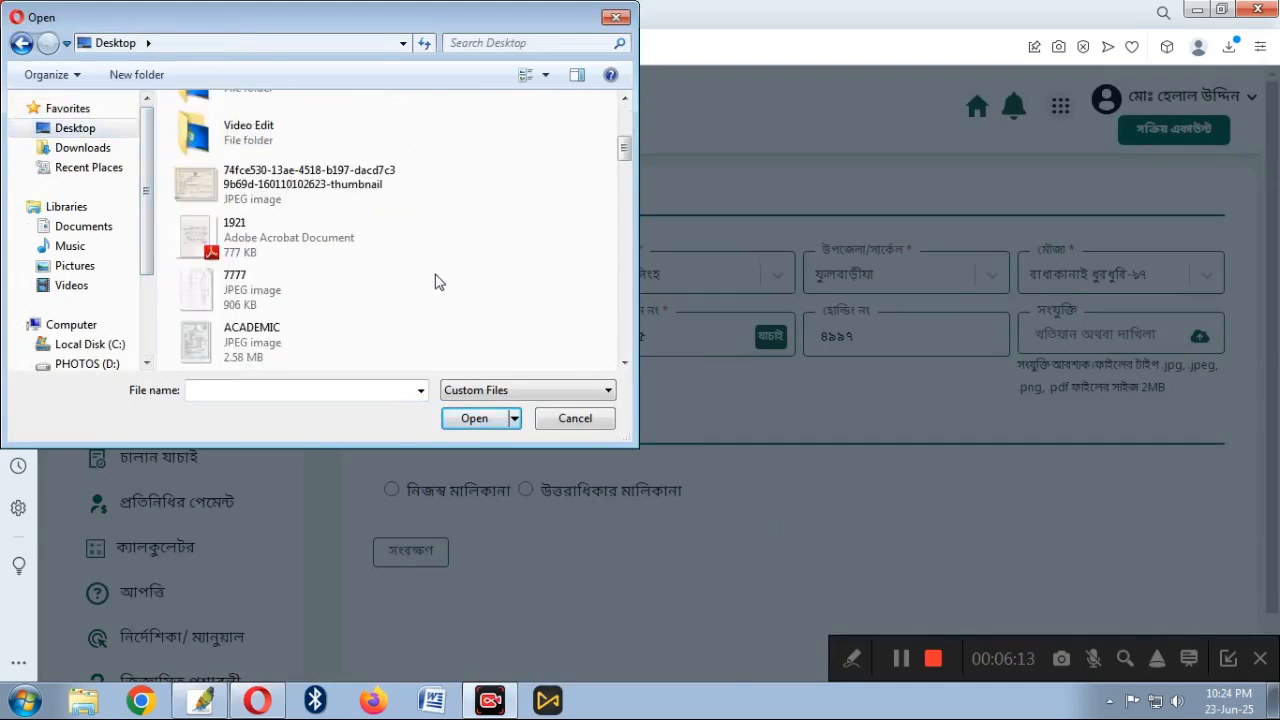
scroll(436, 281, "down", 1)
scroll(430, 285, "down", 3)
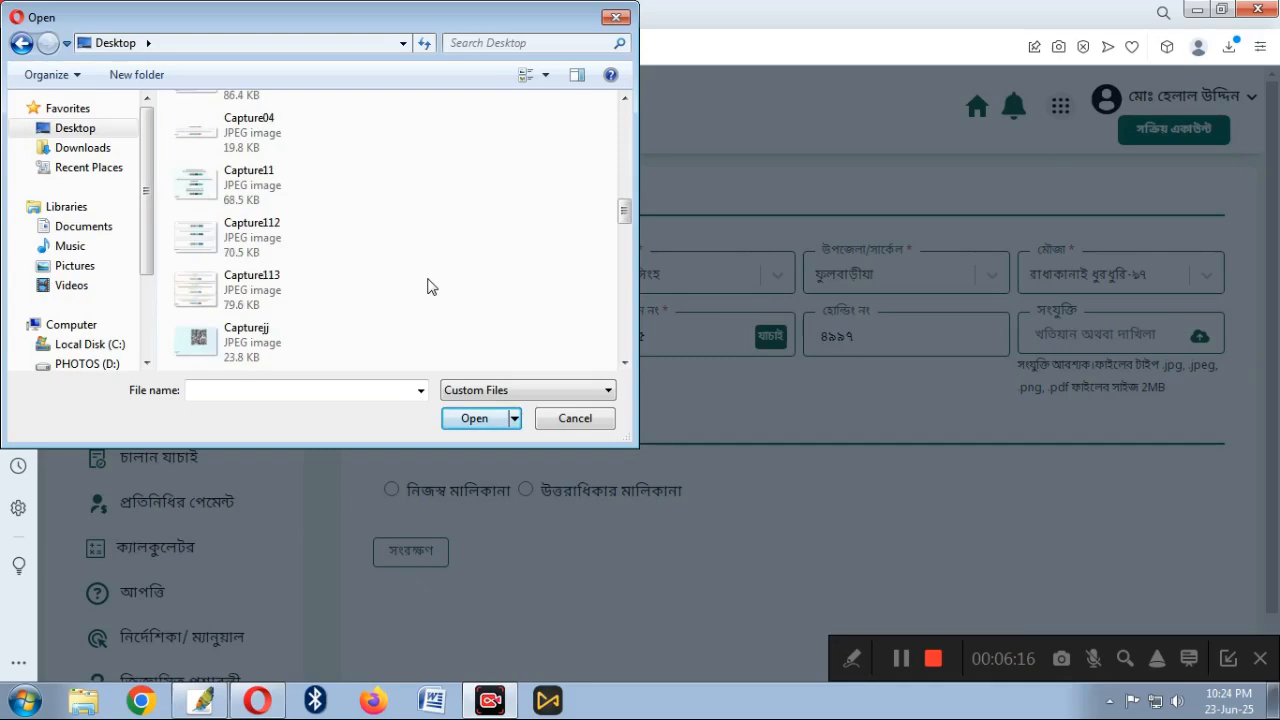
scroll(430, 285, "down", 1)
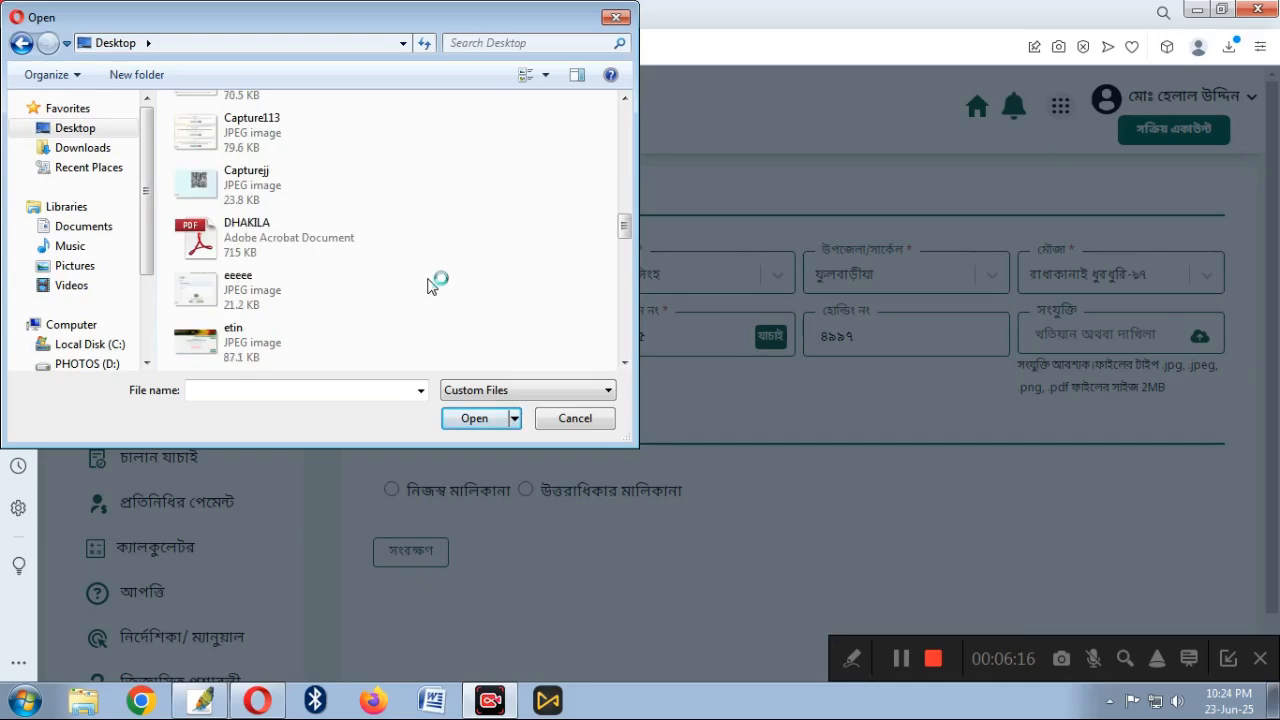
left_click(263, 243)
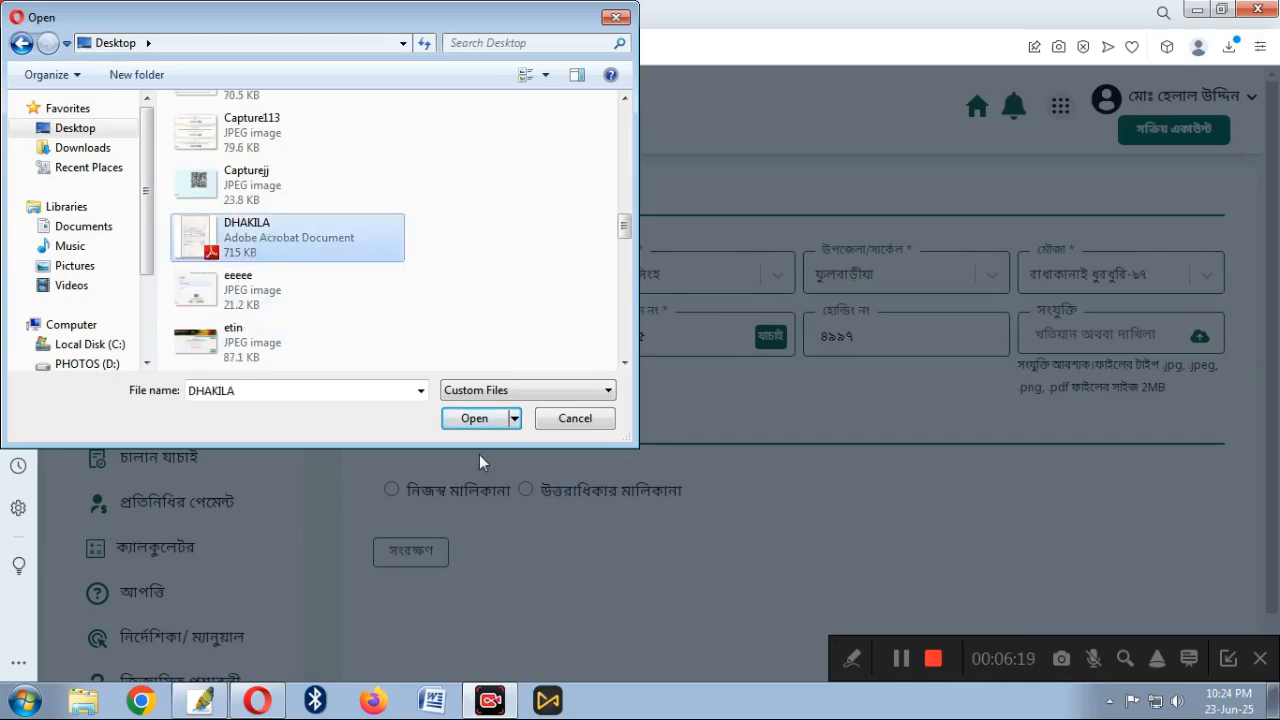
left_click(476, 420)
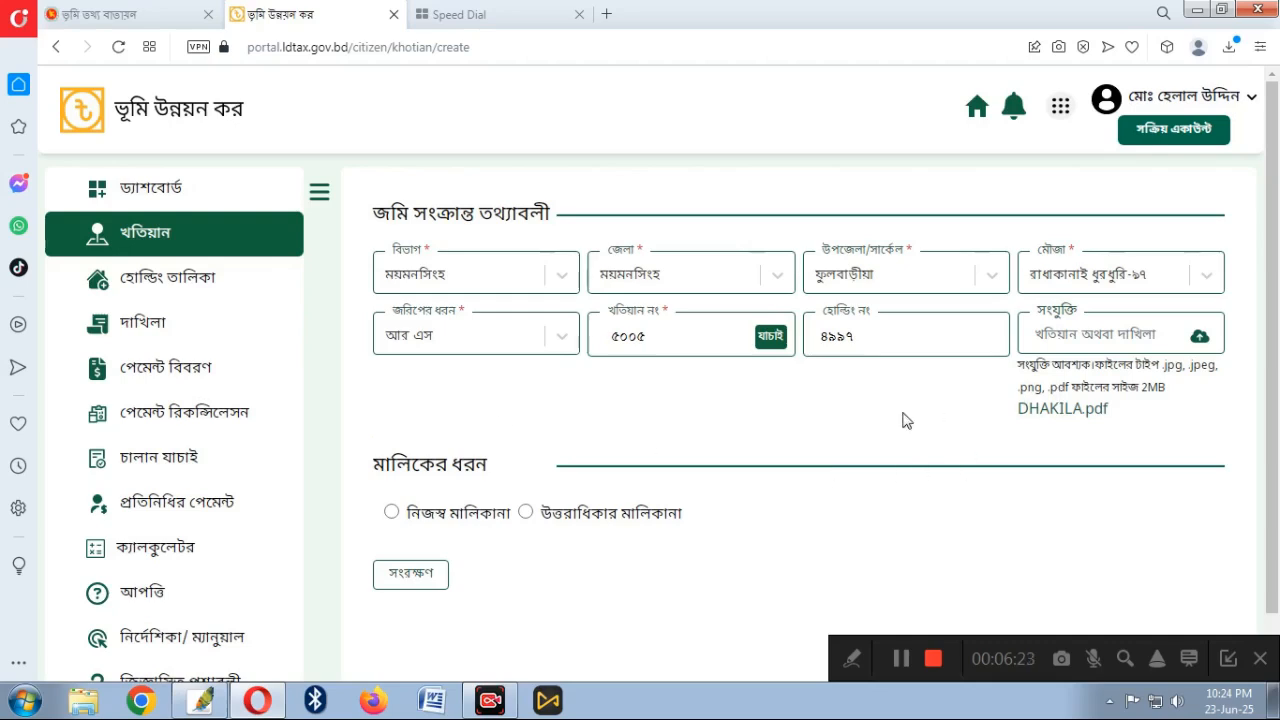
Review the filled form, choose নিজস্ব মালিকানা as owner type, and submit it with সংরক্ষণ
scroll(700, 442, "down", 1)
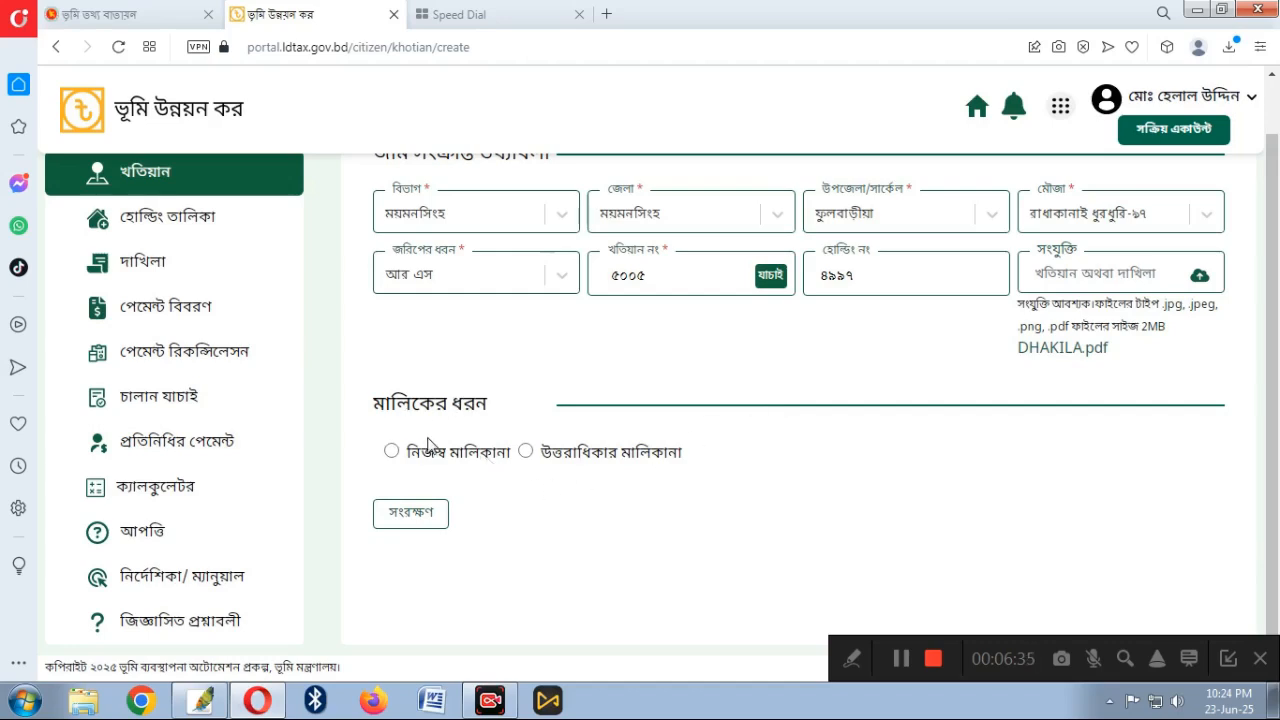
scroll(777, 389, "up", 1)
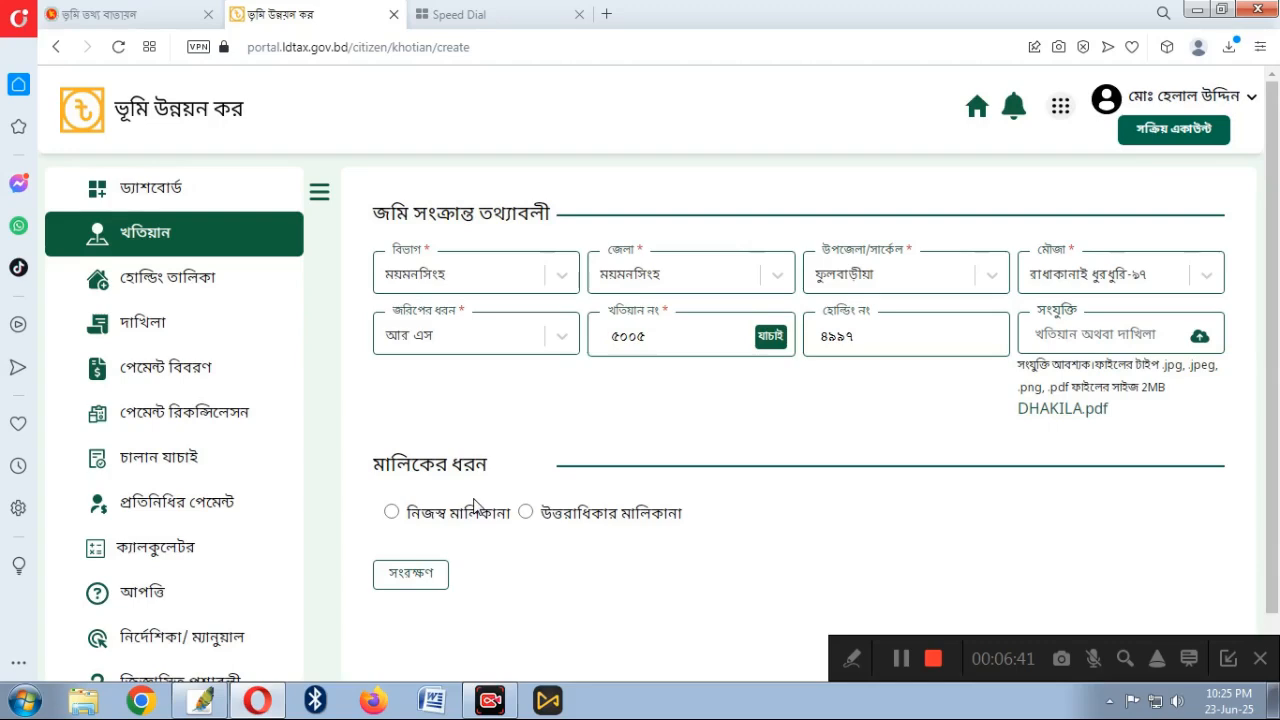
scroll(474, 505, "down", 1)
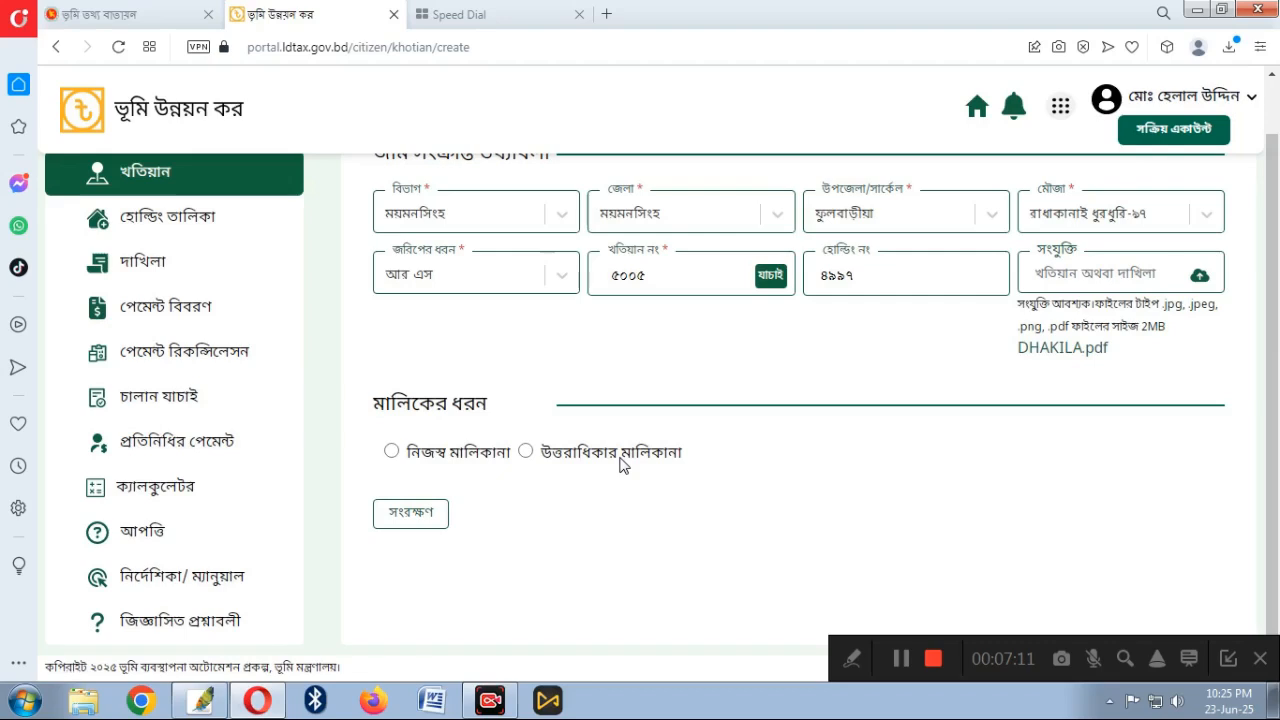
scroll(620, 462, "up", 2)
left_click(391, 513)
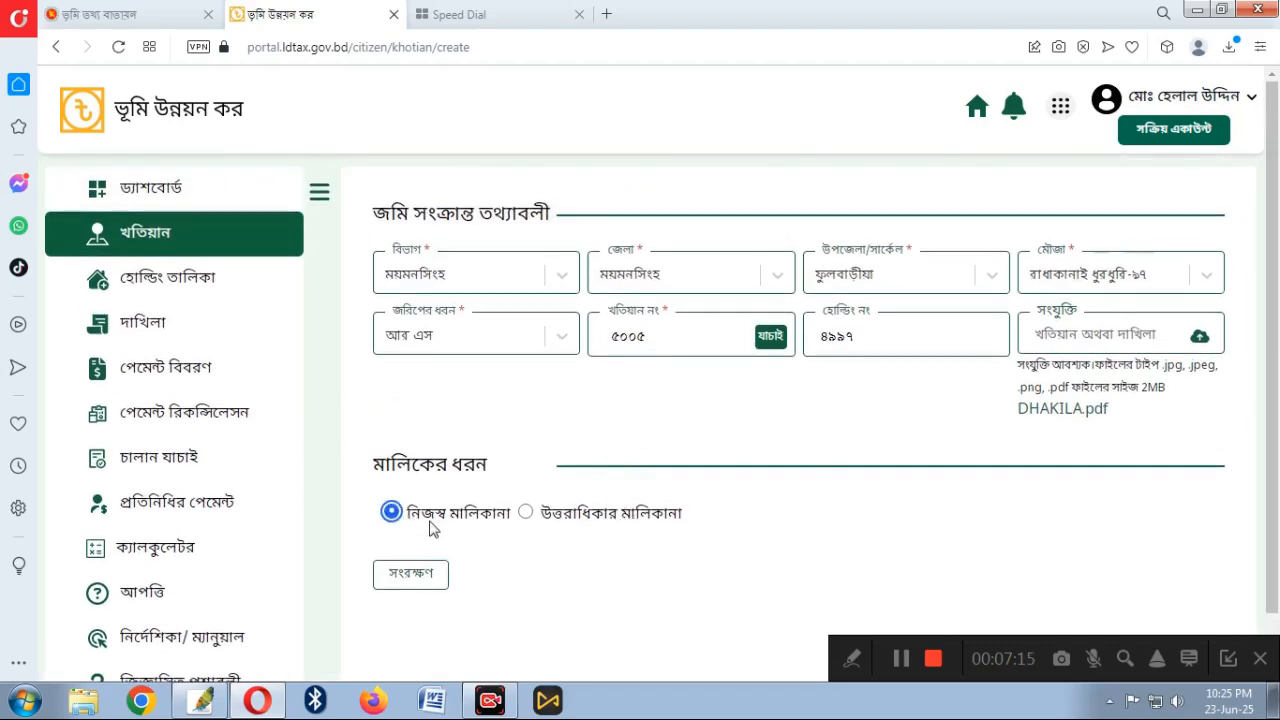
scroll(408, 580, "down", 1)
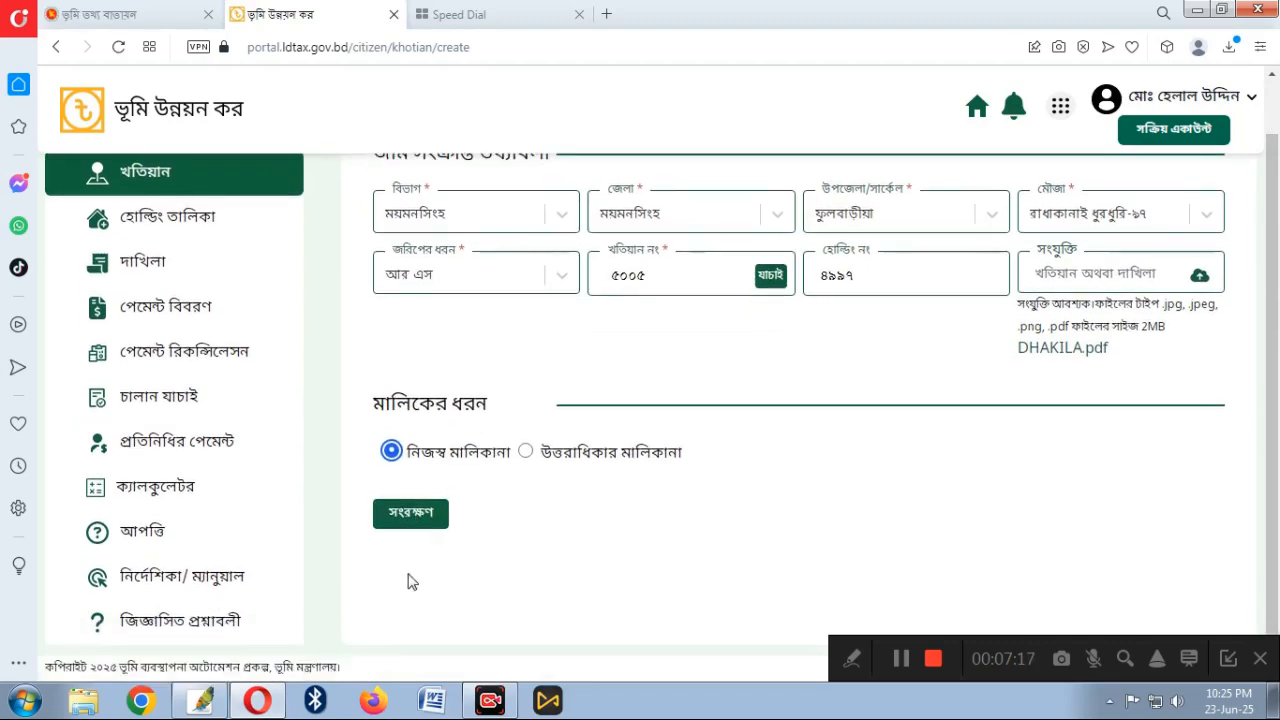
left_click(409, 519)
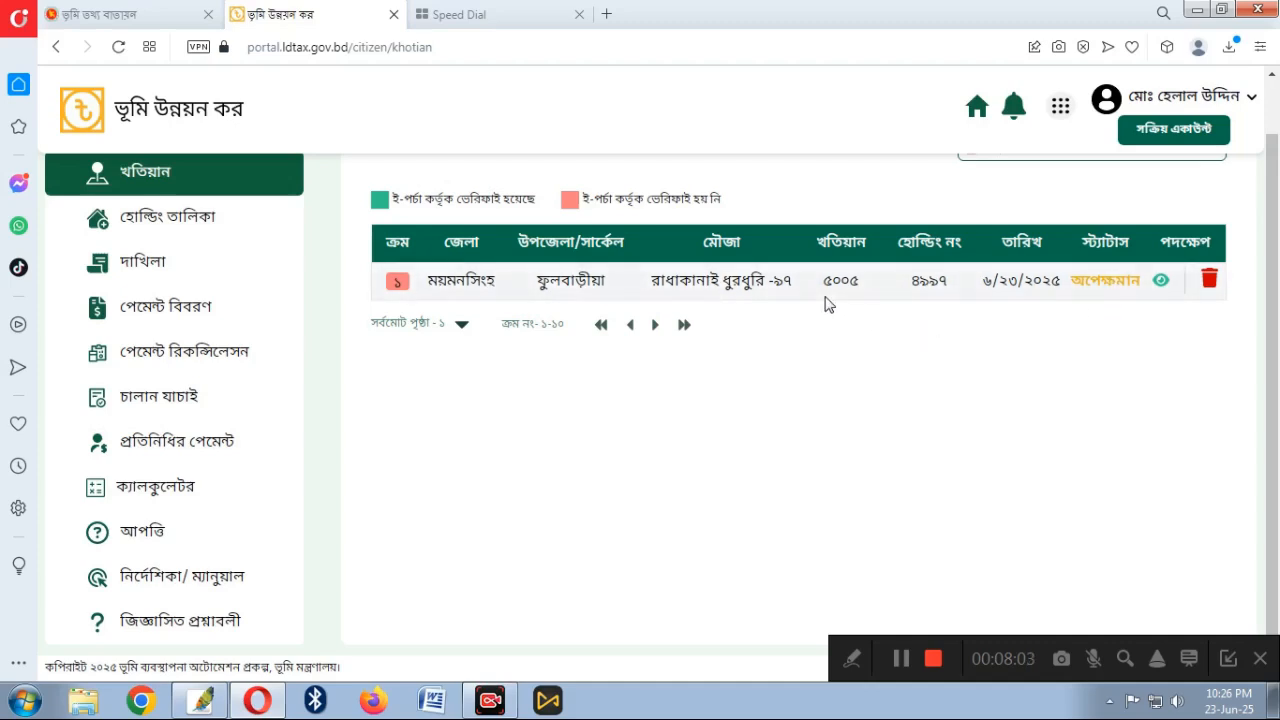
Switch to another ldtax.gov.bd account tab listing six khatian entries, the newest pending
left_click(899, 659)
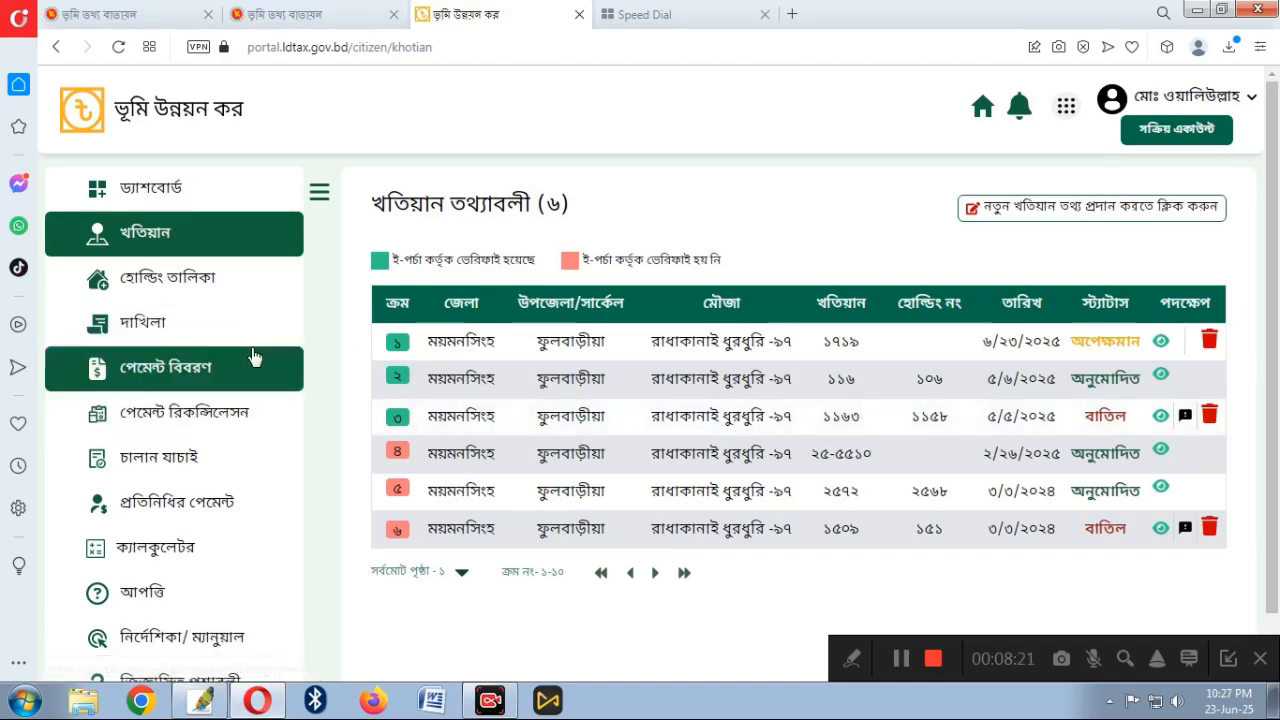
Open the দাখিলা records list showing three receipts for mouza রাধাকানাই ধুরধুরি-৯৭
left_click(140, 335)
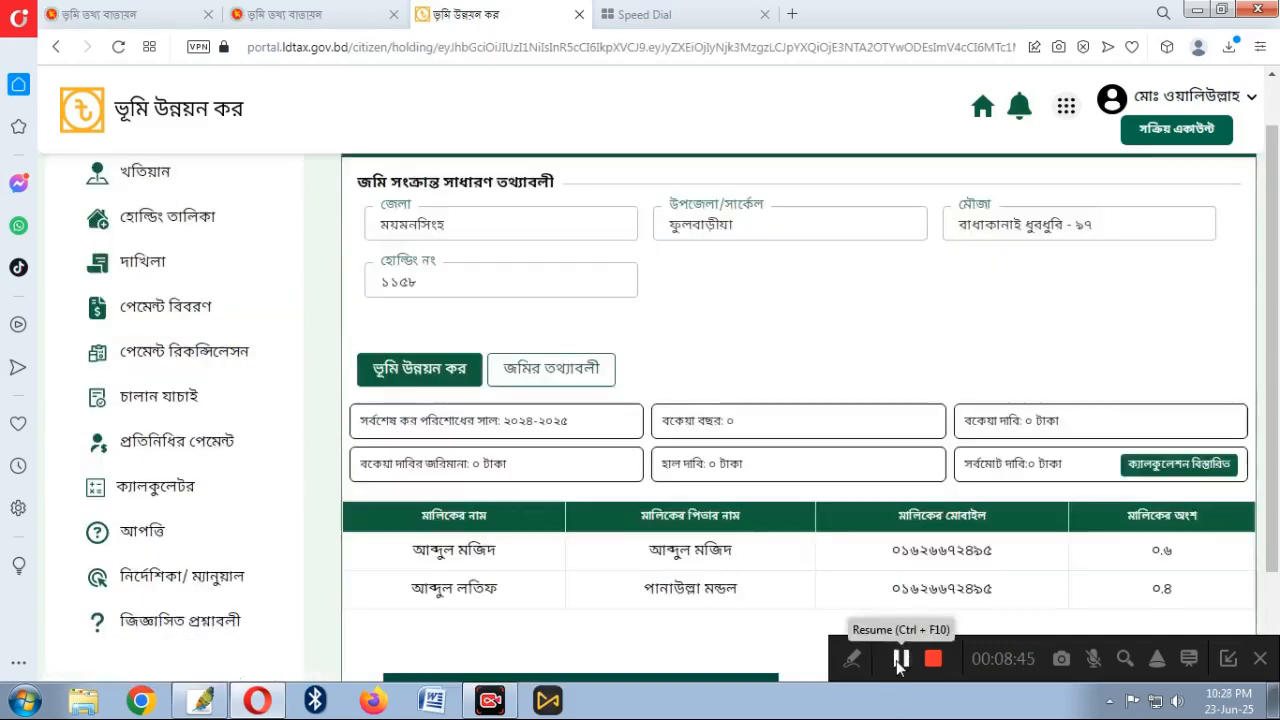
Open a holding's details and review its land tax: last paid 2024-2025, zero demand, owners 0.6 and 0.4
left_click(900, 658)
scroll(727, 403, "down", 2)
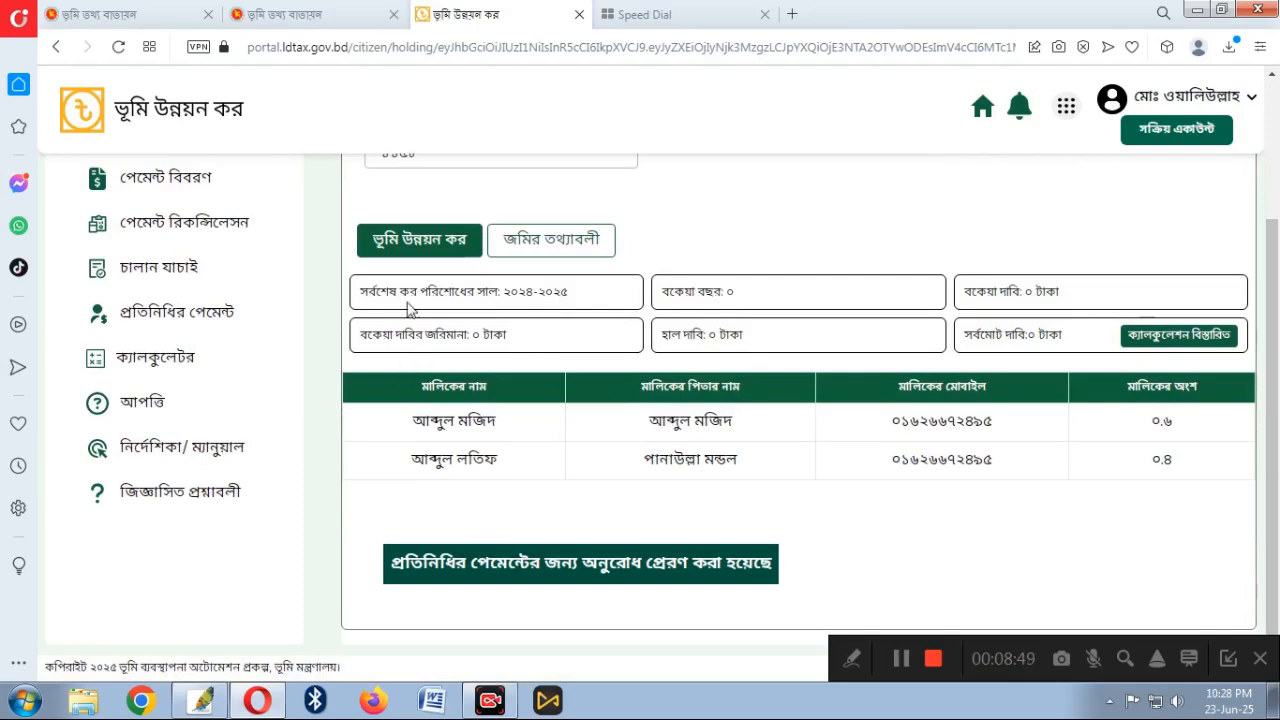
scroll(473, 310, "up", 1)
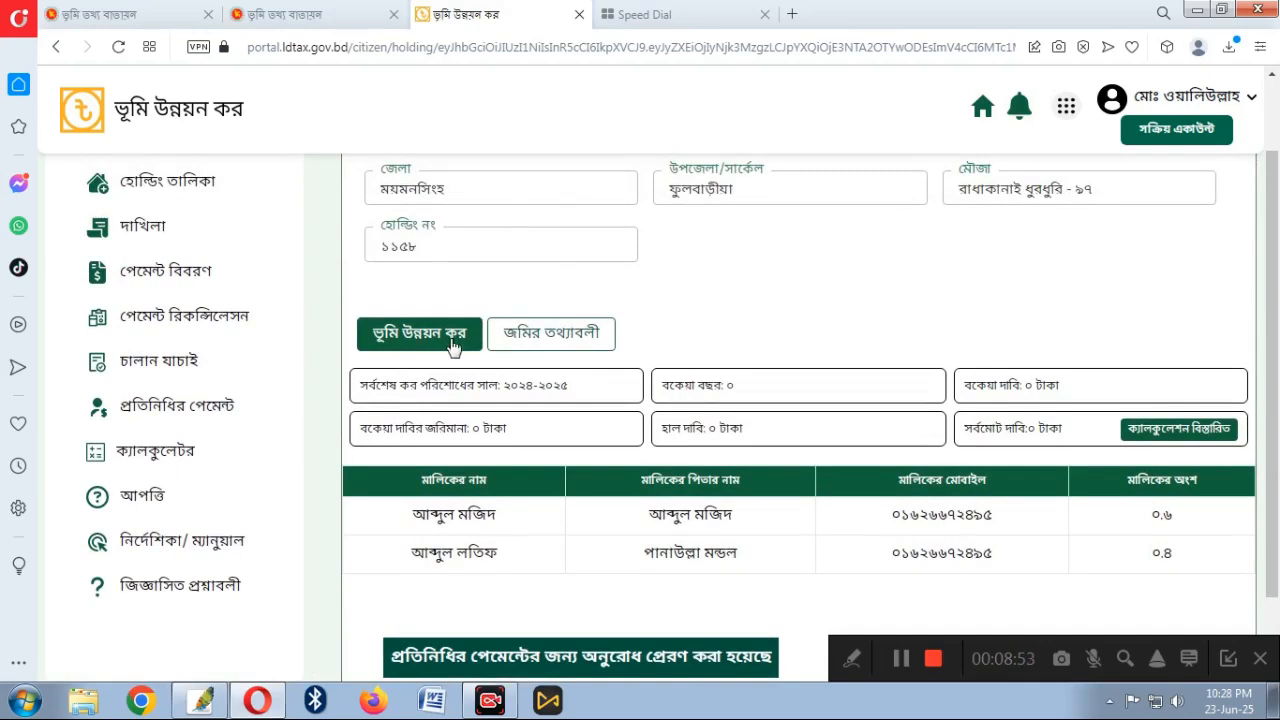
scroll(512, 335, "down", 1)
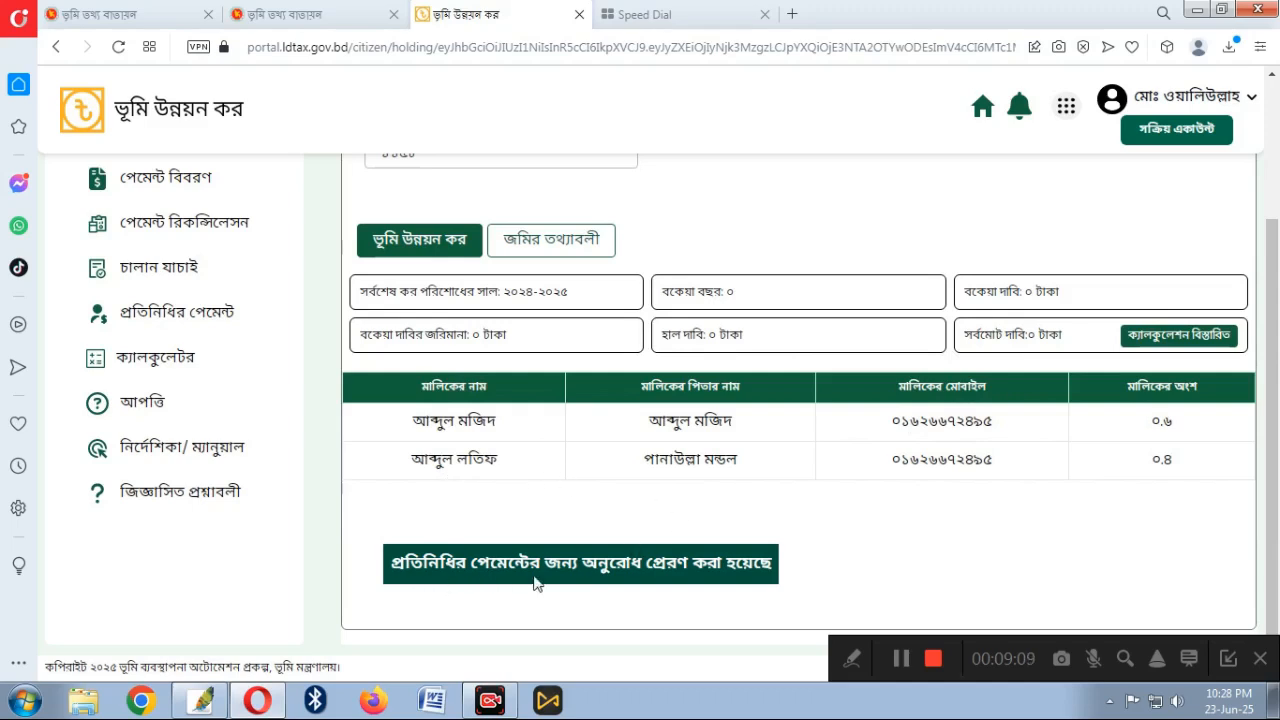
left_click(848, 660)
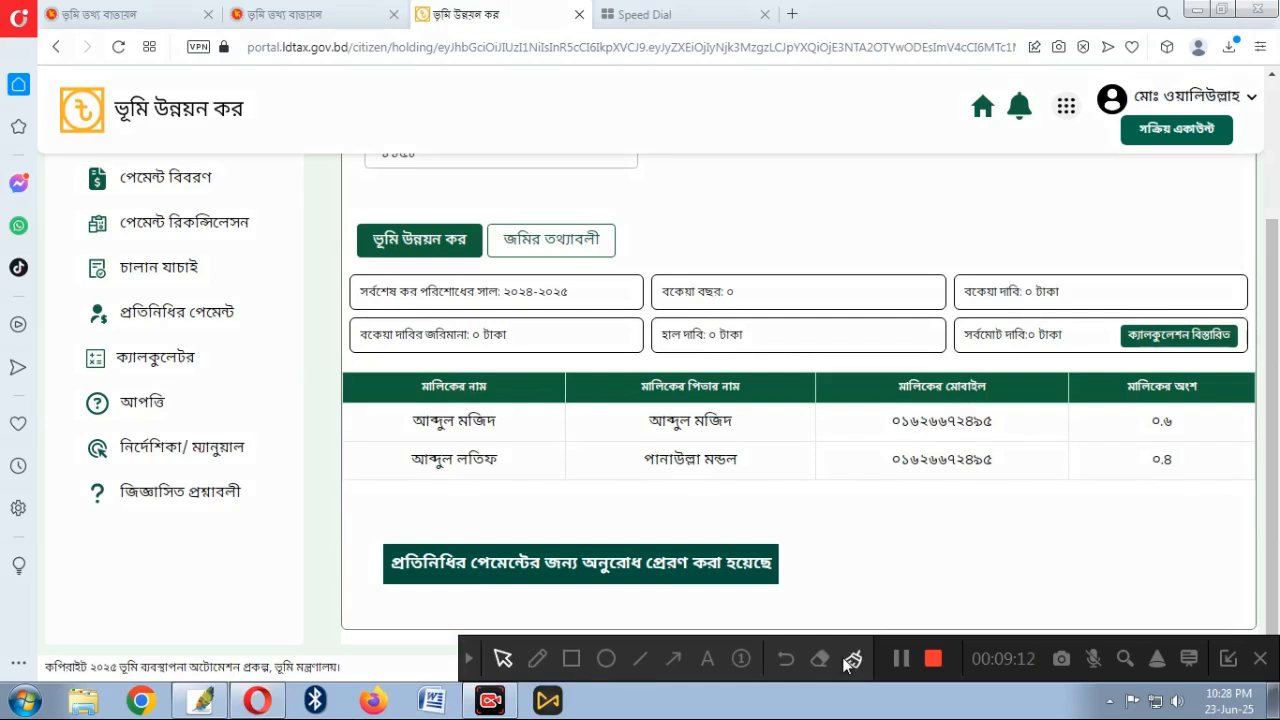
left_click(678, 658)
left_click_drag(723, 503, 573, 540)
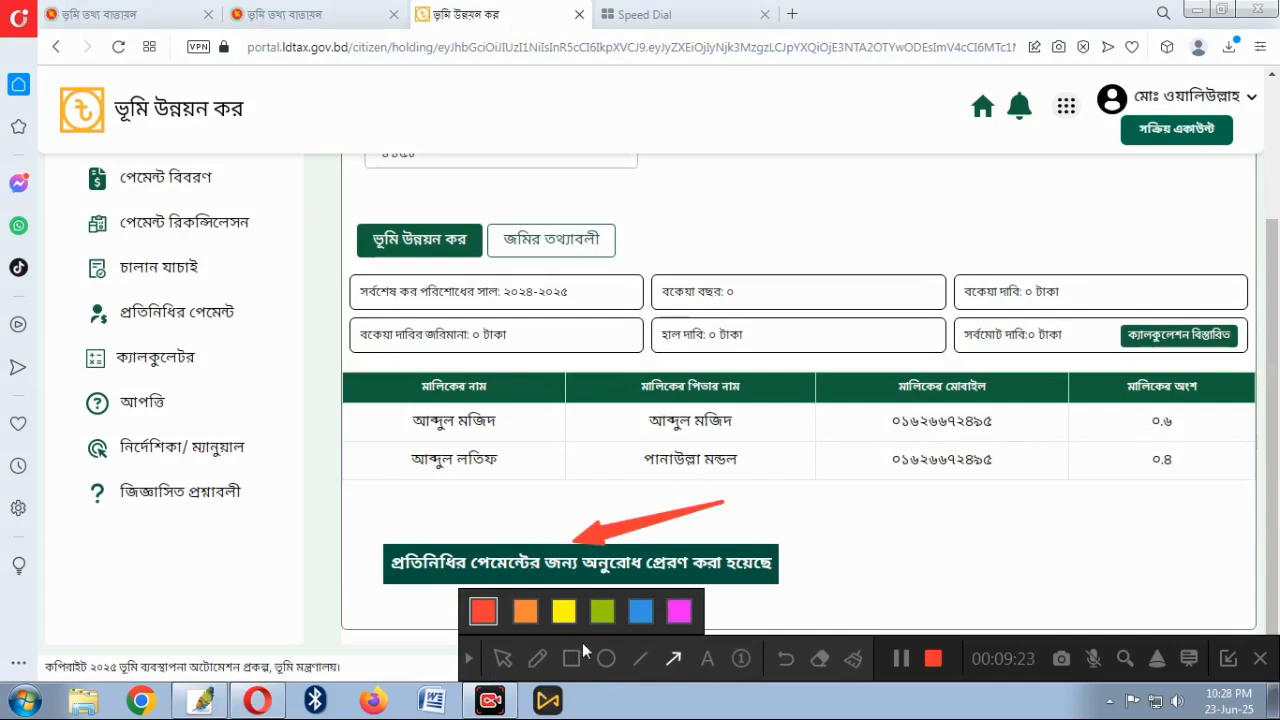
left_click(786, 660)
left_click(470, 658)
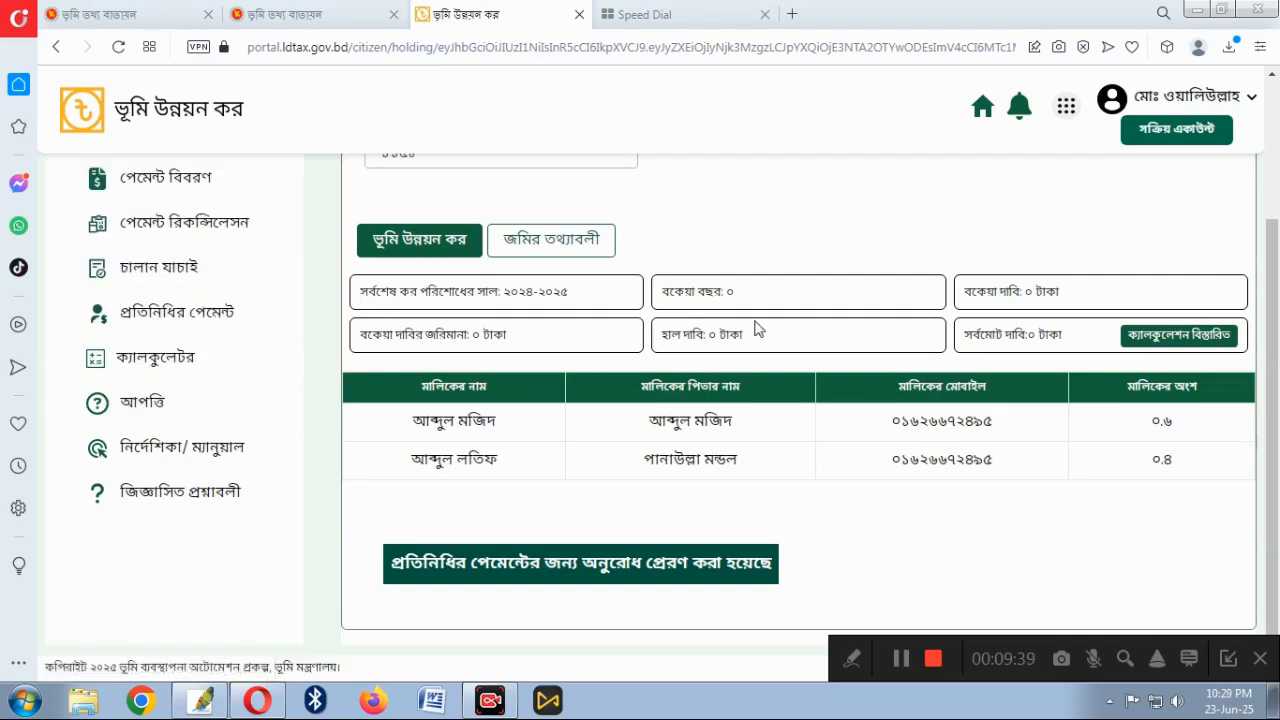
Return to the দাখিলা list and check the payment details of the third dakhila
scroll(645, 265, "up", 2)
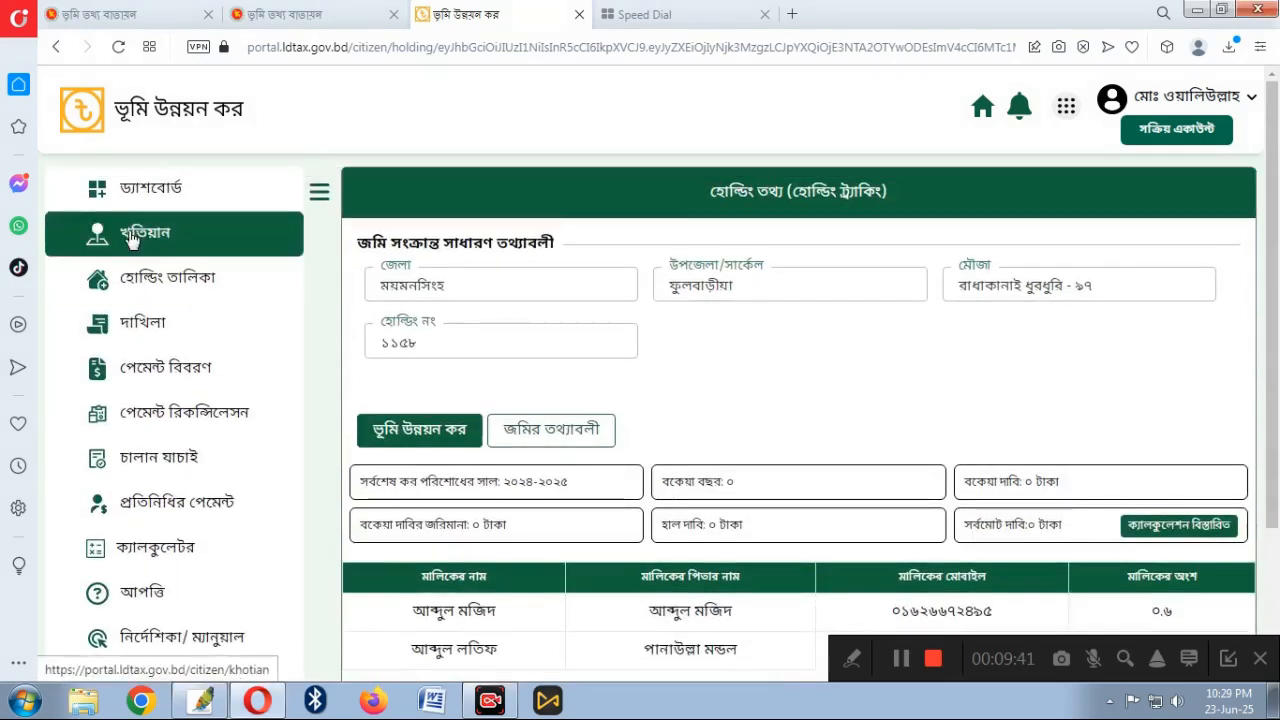
left_click(148, 325)
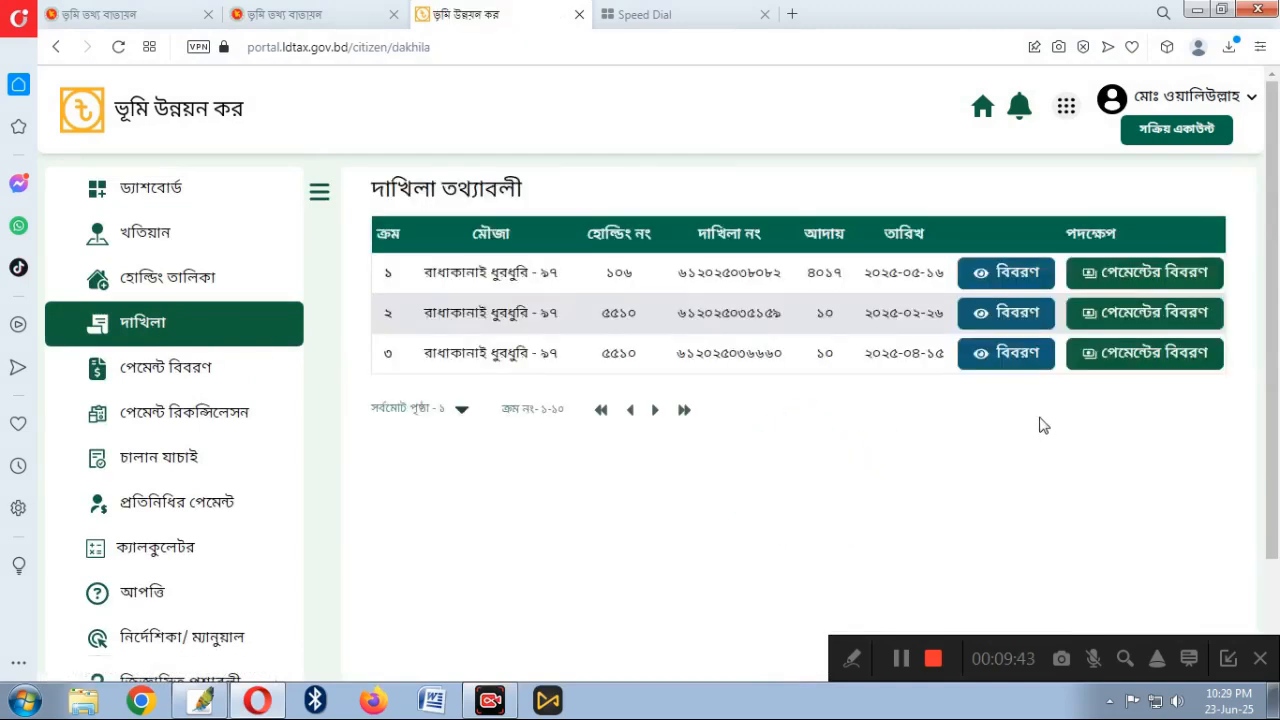
left_click(1140, 362)
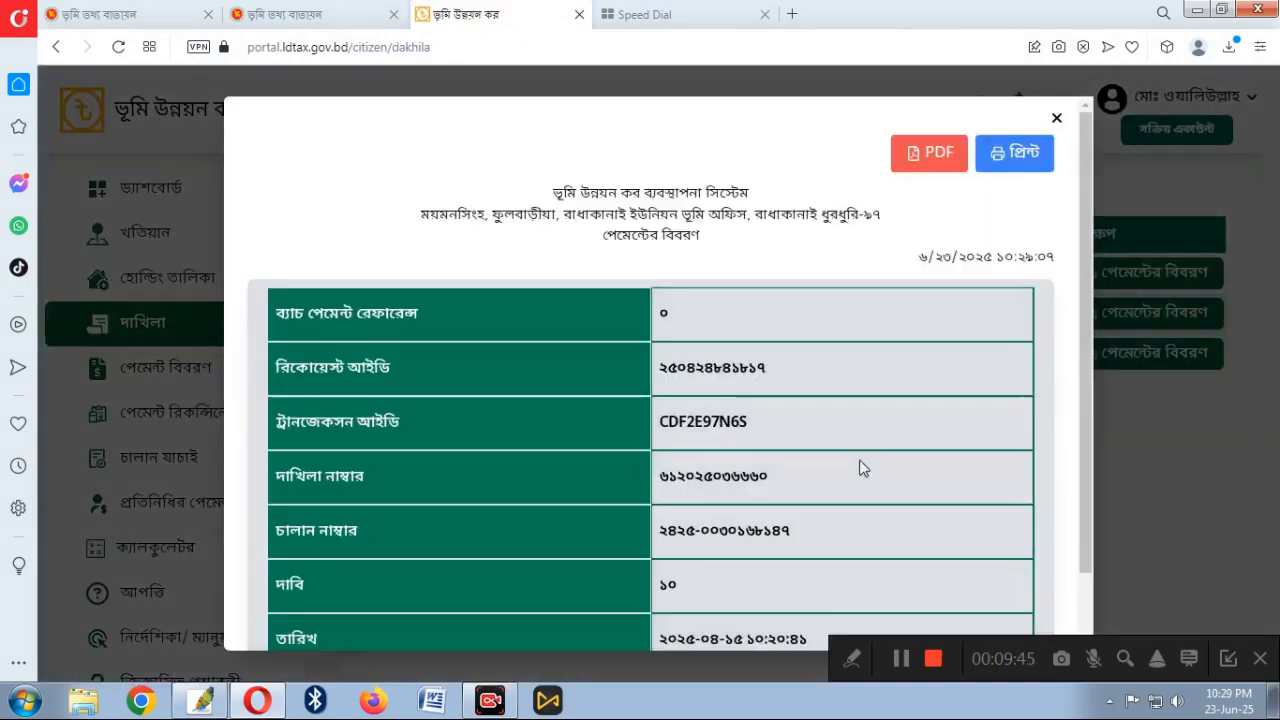
left_click(1056, 118)
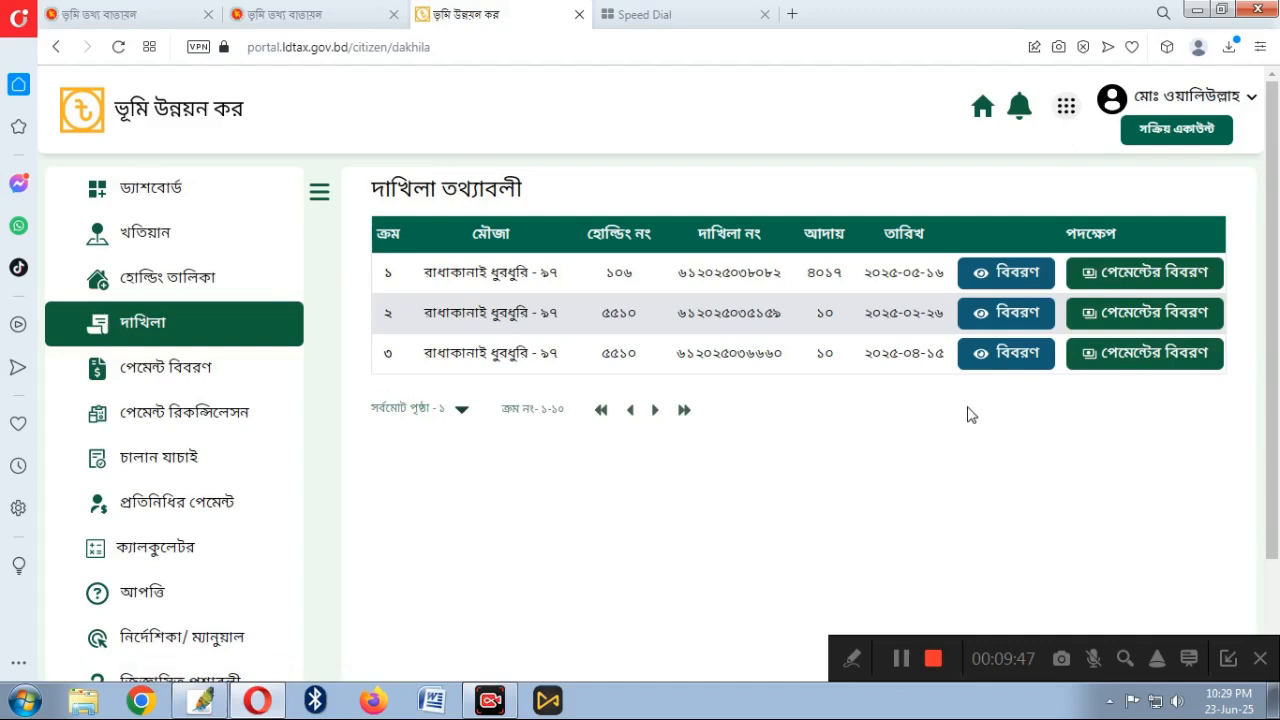
Open the third dakhila's full tax receipt and review the 10 taka payment for 2025-2026
left_click(998, 358)
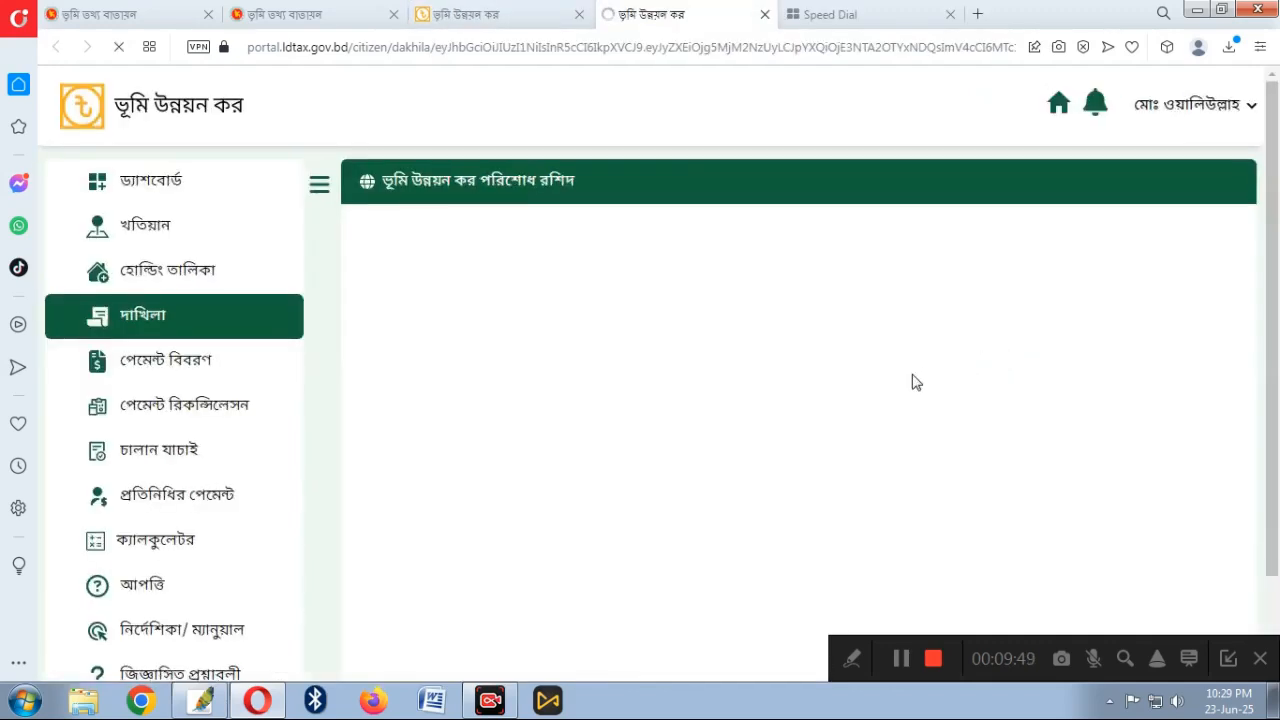
scroll(910, 385, "down", 3)
scroll(910, 385, "up", 3)
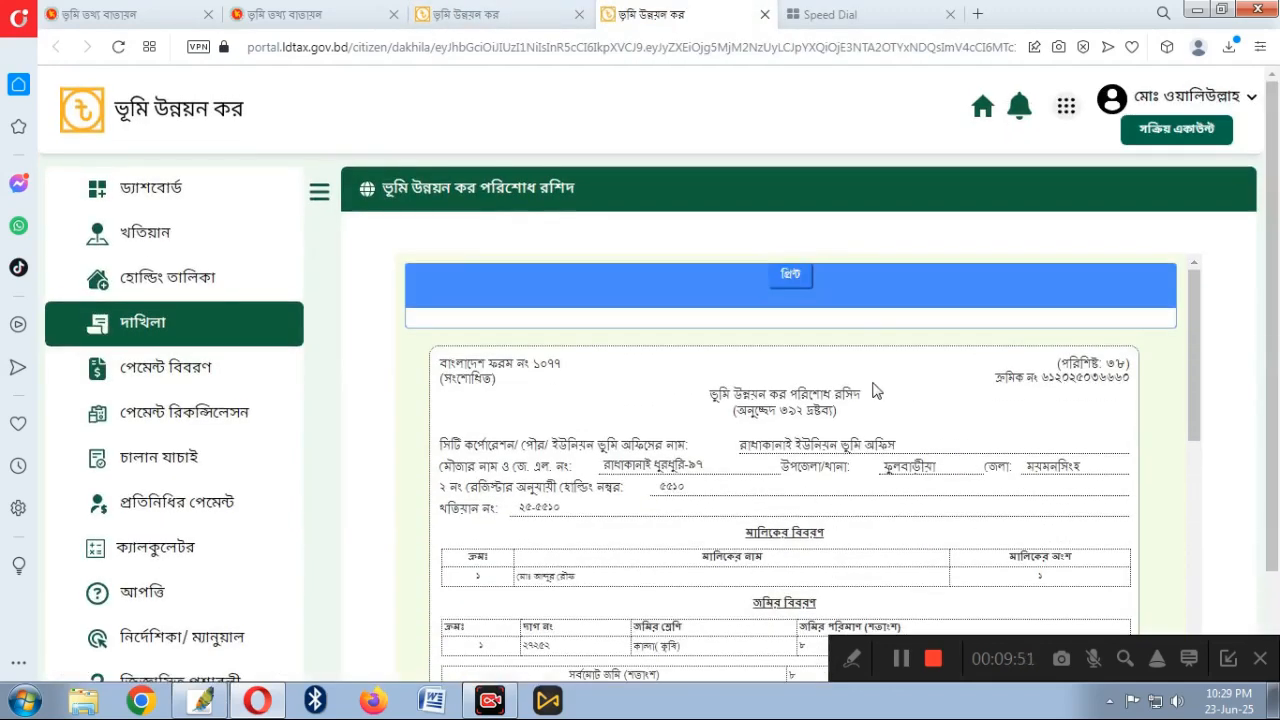
scroll(875, 380, "down", 1)
scroll(872, 377, "up", 1)
scroll(818, 356, "down", 10)
scroll(829, 391, "up", 2)
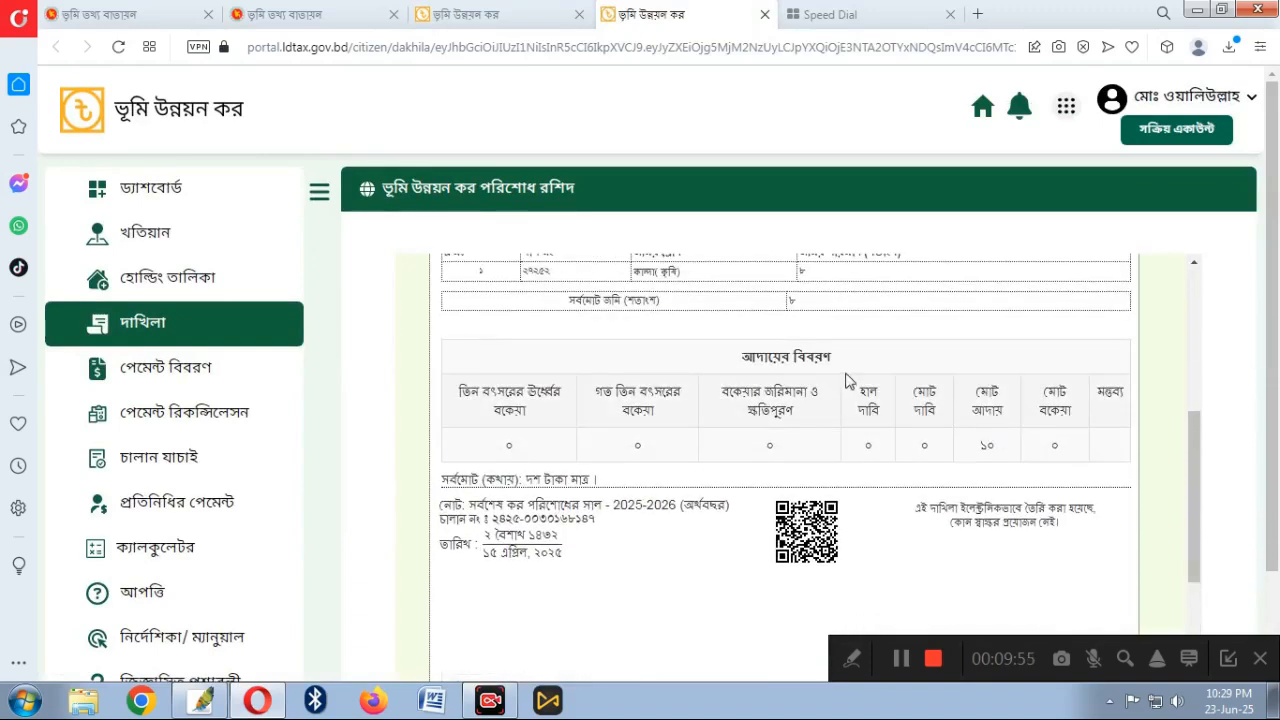
scroll(878, 390, "up", 2)
scroll(874, 391, "down", 3)
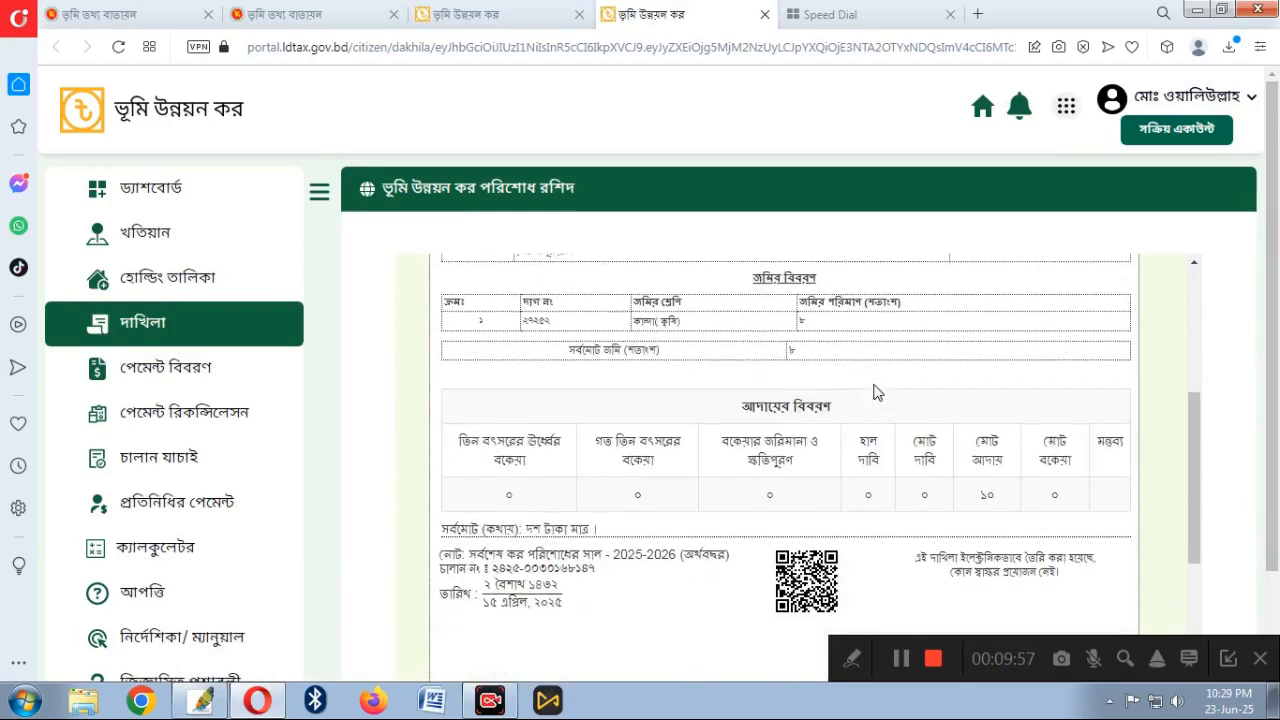
scroll(875, 380, "up", 1)
scroll(875, 377, "up", 2)
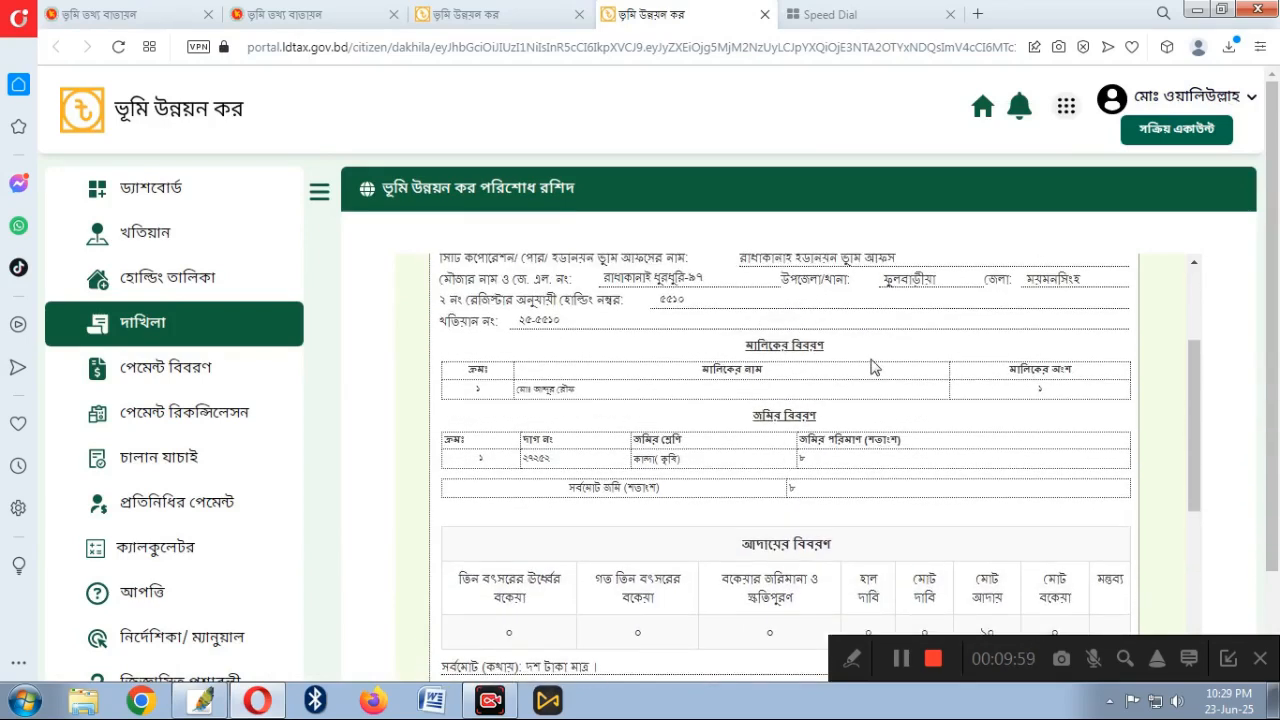